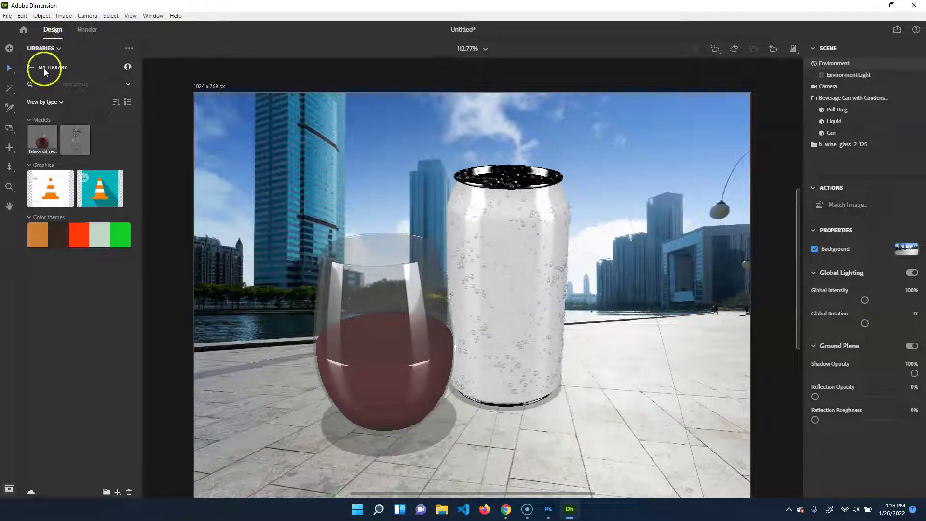
# - Replace the library view with the Starter Assets and filter them to show only images
pyautogui.click(30, 68)
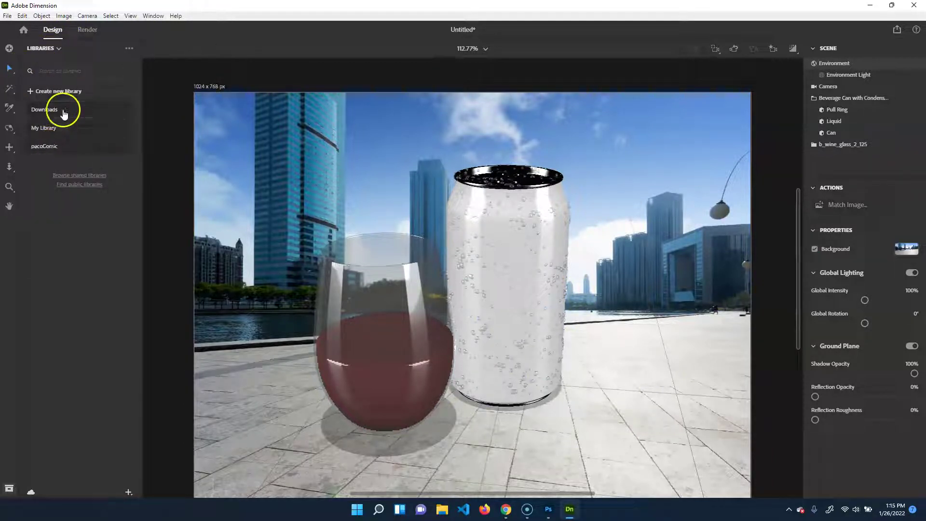
pyautogui.click(47, 49)
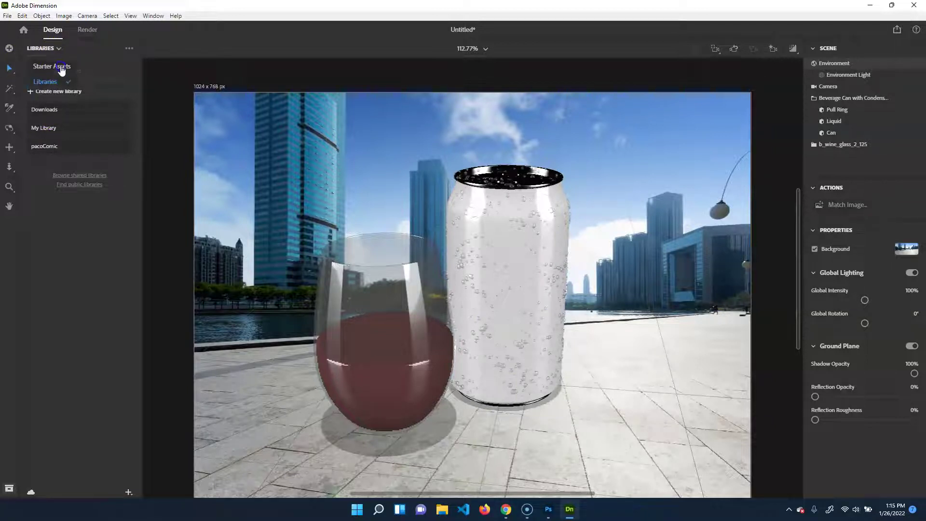
pyautogui.click(62, 68)
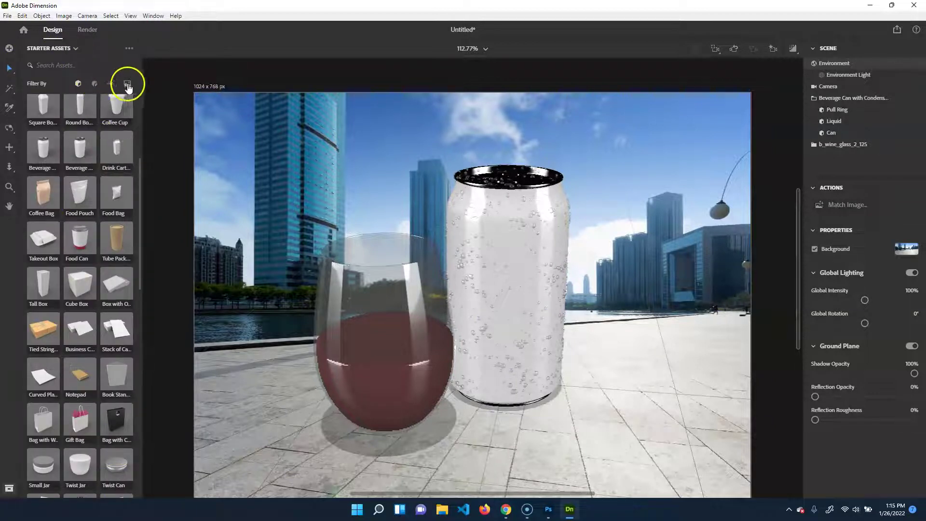
pyautogui.click(127, 83)
pyautogui.scroll(4, 71, 287)
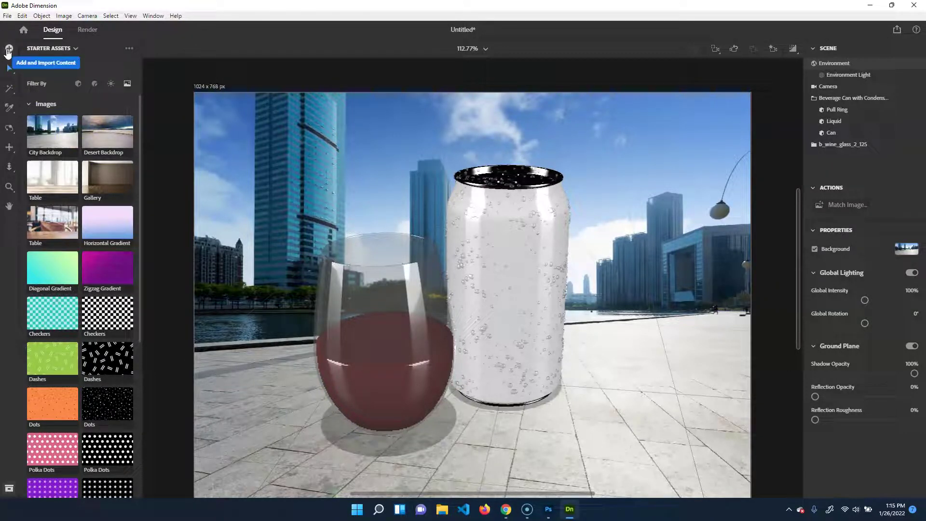
# - Open the Free Collection of Adobe Stock in the browser and search it for "background"
pyautogui.click(8, 50)
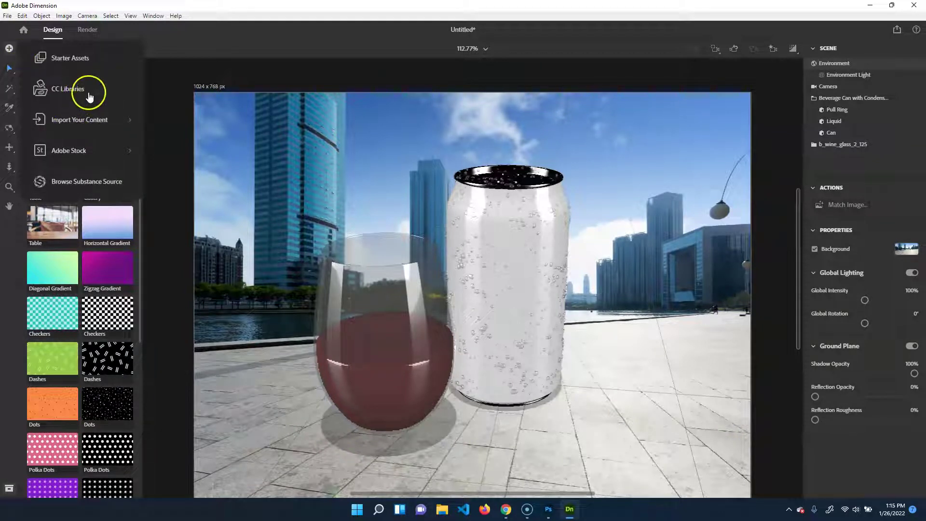
pyautogui.click(83, 150)
pyautogui.click(67, 74)
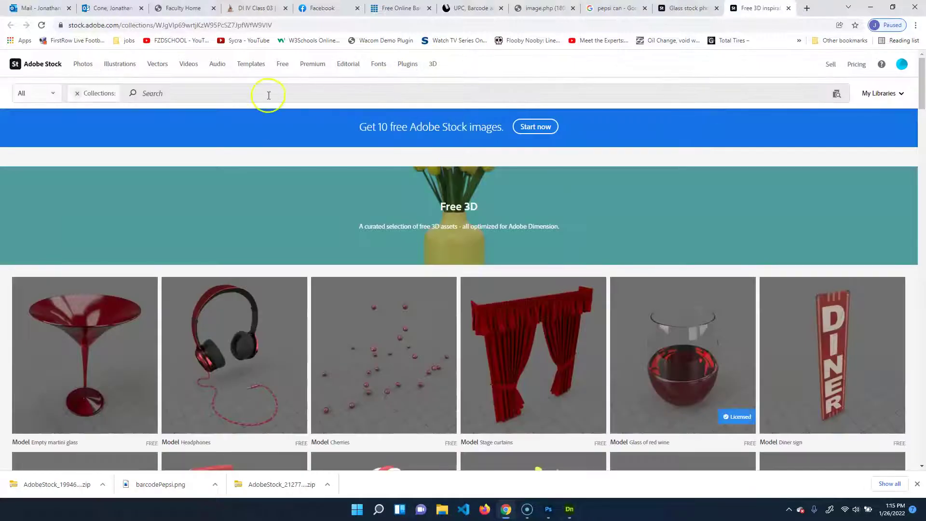
pyautogui.click(189, 93)
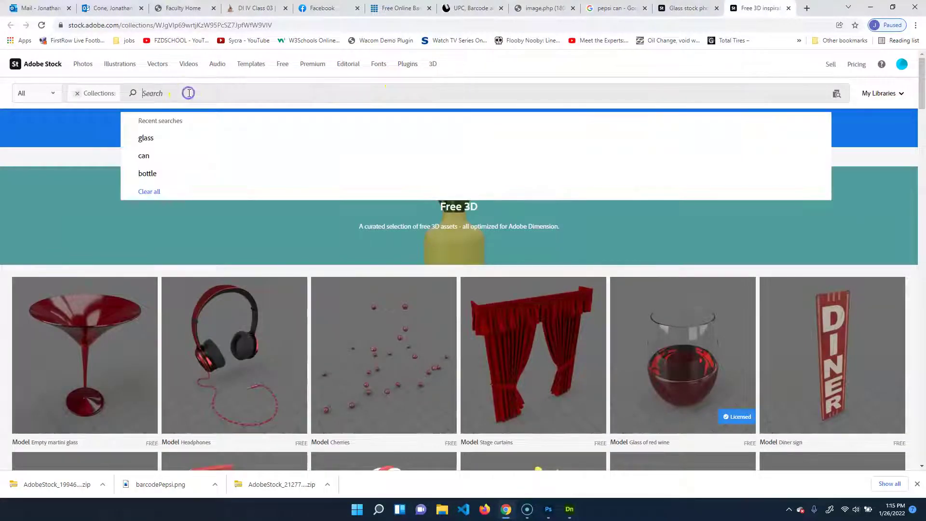
pyautogui.write('background')
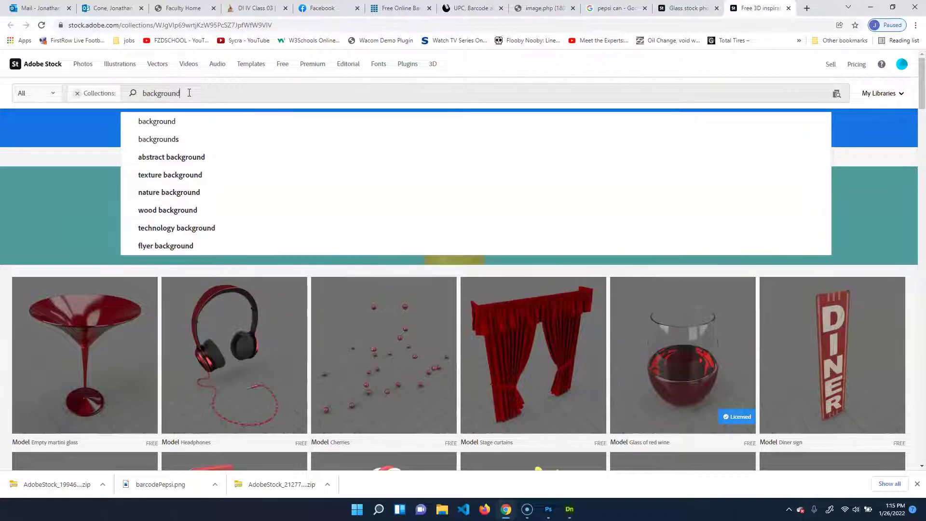
pyautogui.press('Return')
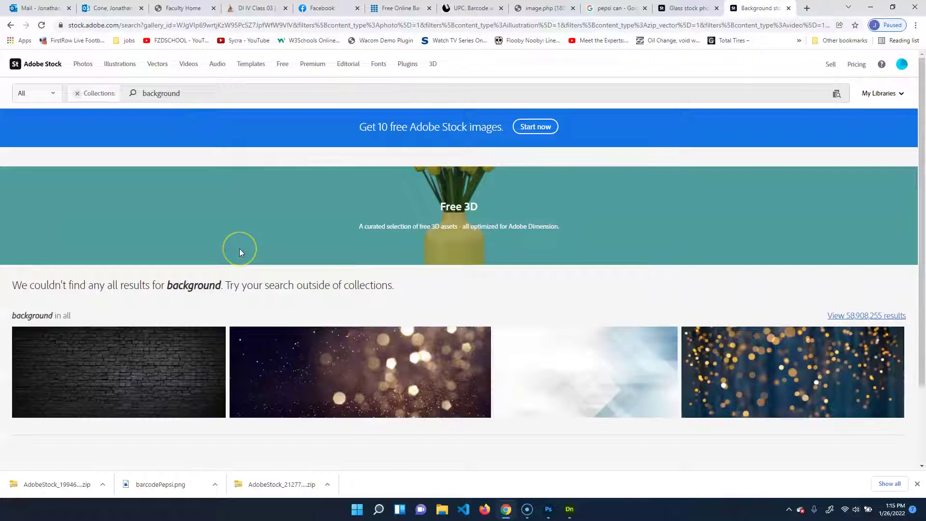
pyautogui.scroll(-2, 241, 254)
pyautogui.scroll(2, 240, 254)
pyautogui.click(164, 86)
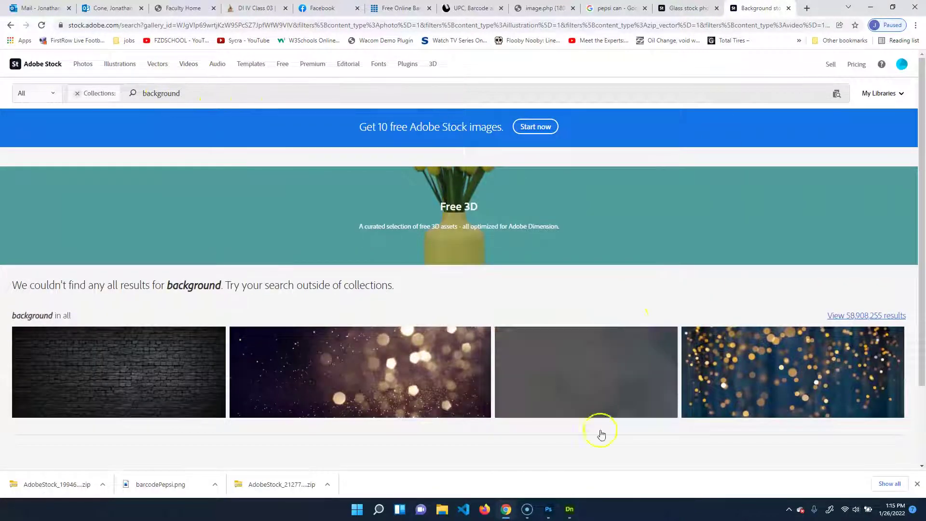
# - Return to Dimension, open Adobe Stock's Interior Design Collection in the browser, and close the two older Stock pages
pyautogui.click(569, 508)
pyautogui.click(9, 48)
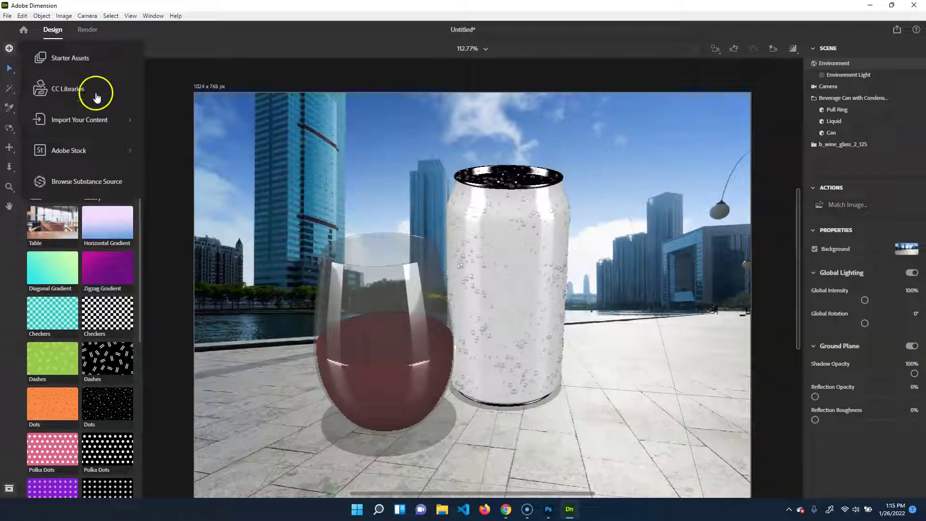
pyautogui.click(101, 153)
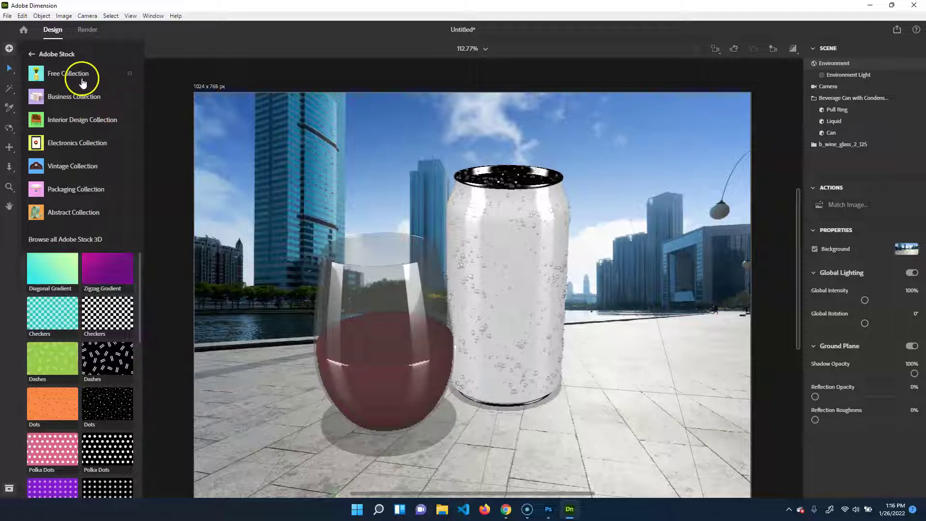
pyautogui.click(82, 119)
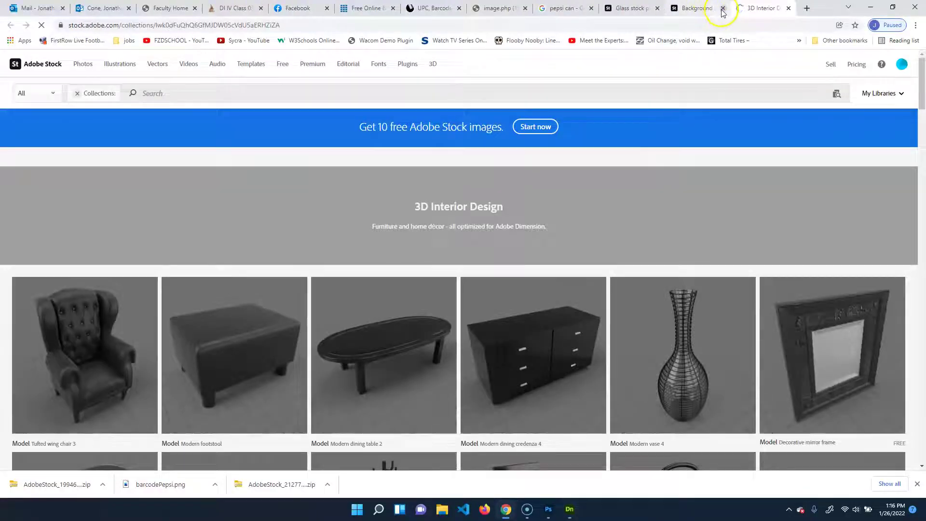
pyautogui.click(722, 9)
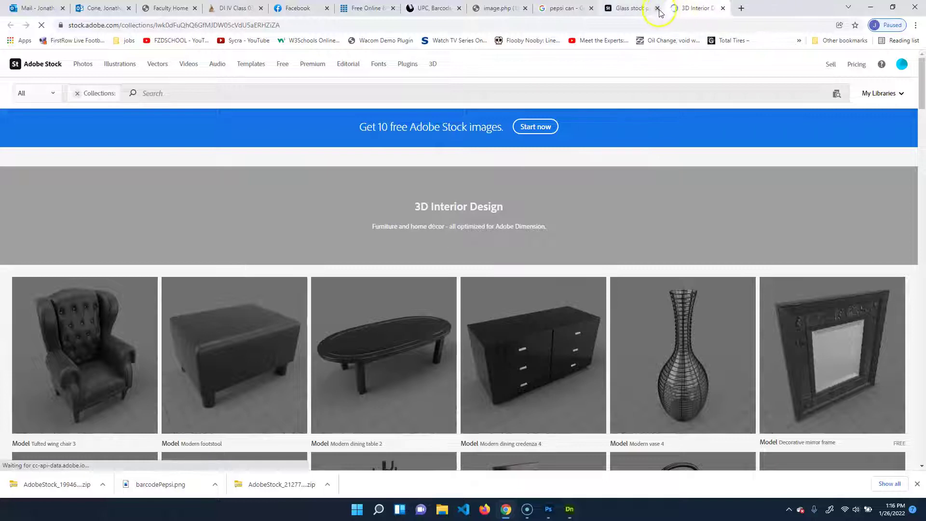
pyautogui.click(658, 9)
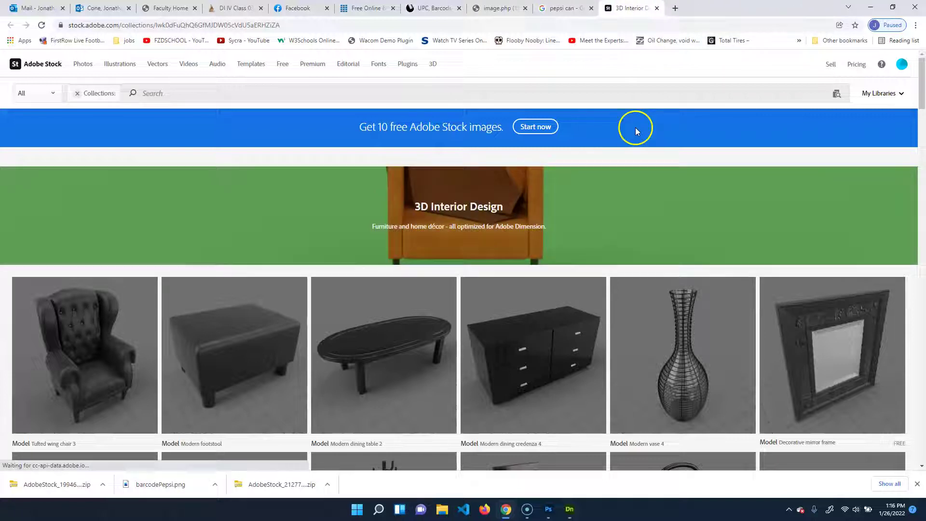
# - Limit the 3D Interior Design collection to images and search it for "desk"
pyautogui.click(54, 96)
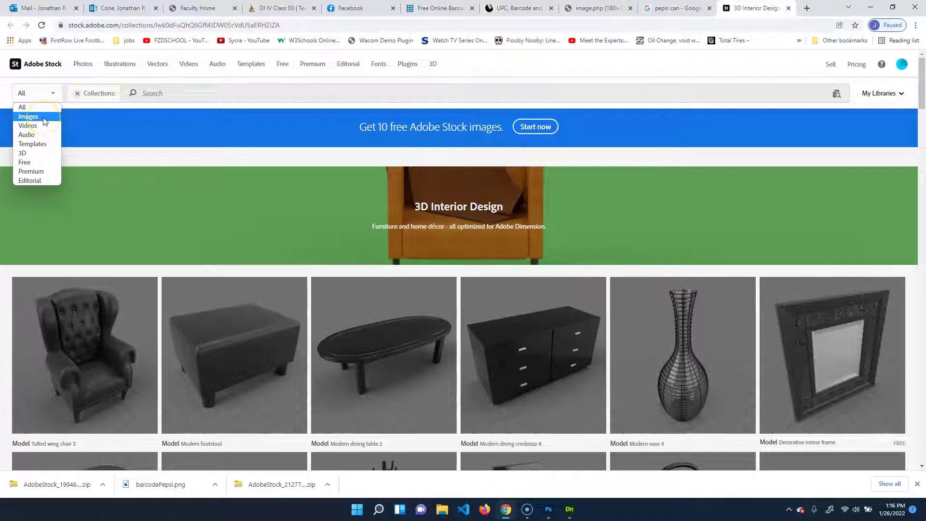
pyautogui.click(29, 117)
pyautogui.click(224, 91)
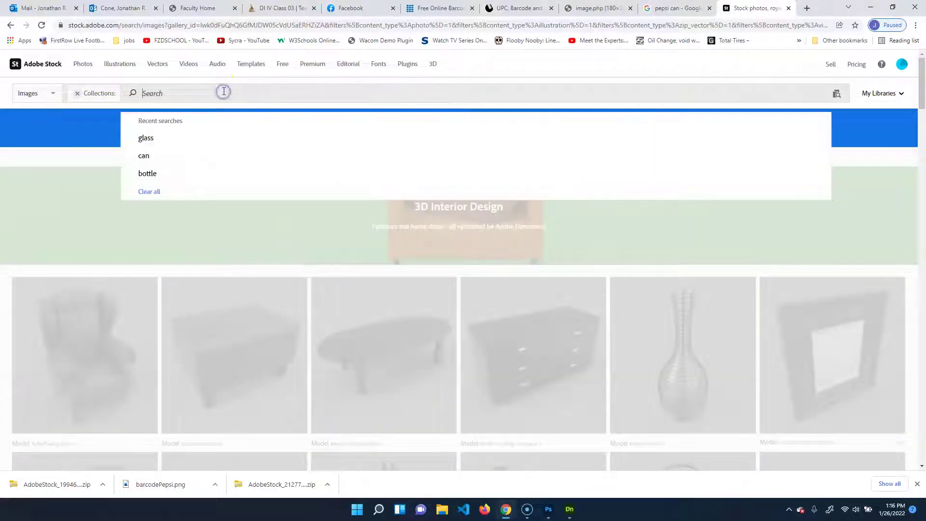
pyautogui.write('desk')
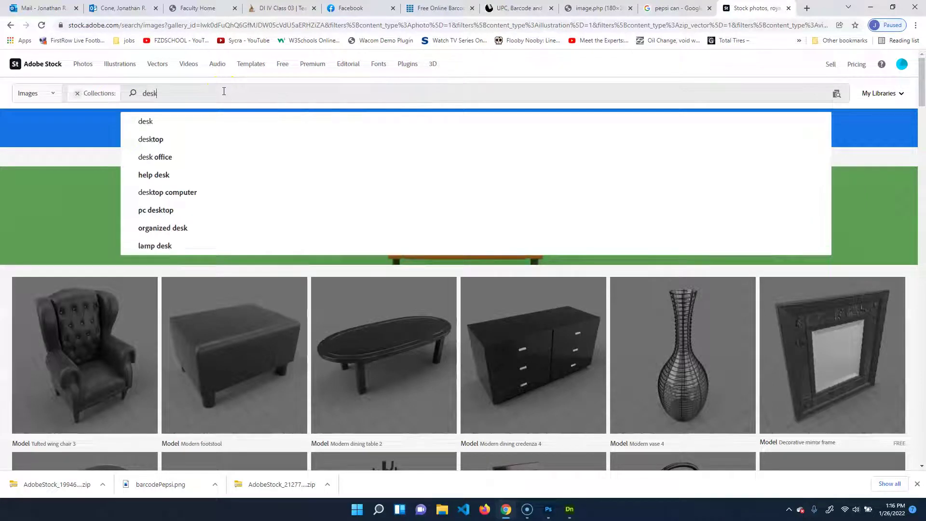
pyautogui.press('Return')
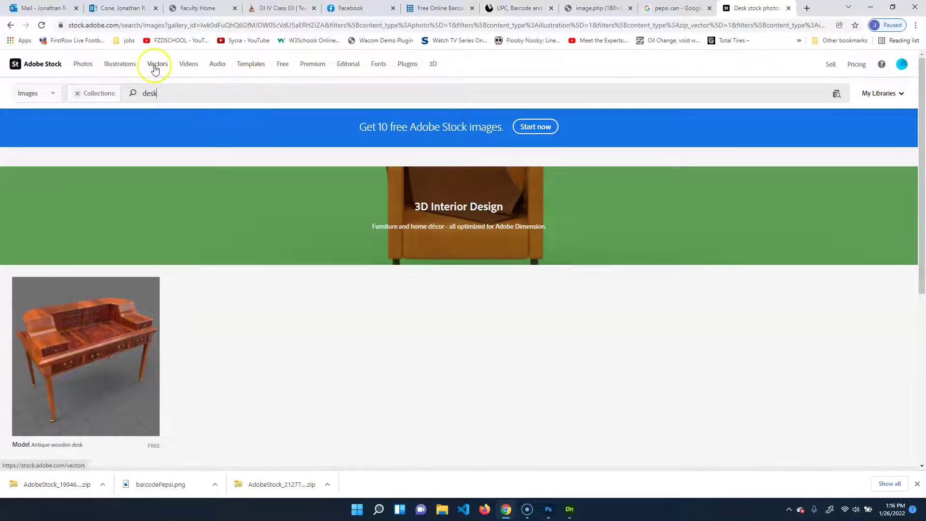
# - Go to the Adobe Stock photos section and search all photos for "backgrounds"
pyautogui.click(82, 64)
pyautogui.scroll(-2, 290, 203)
pyautogui.scroll(2, 410, 164)
pyautogui.click(452, 176)
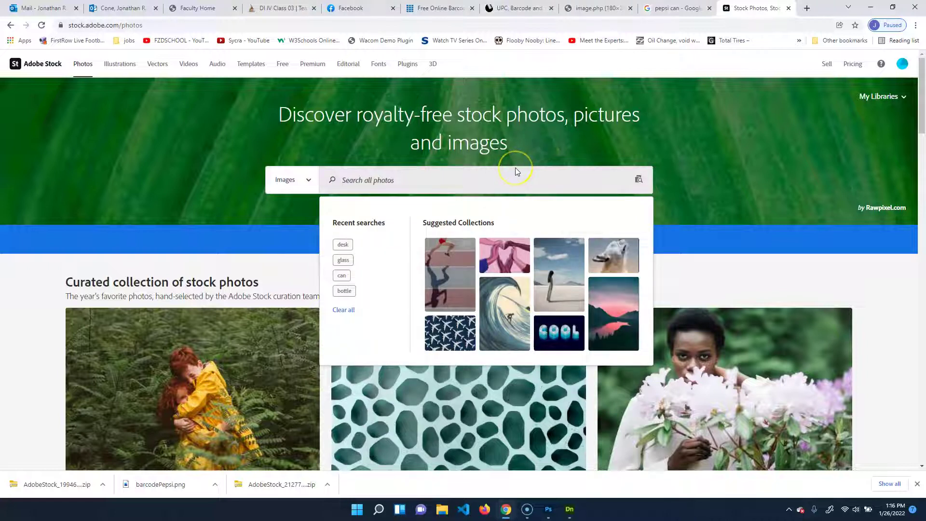
pyautogui.write('im')
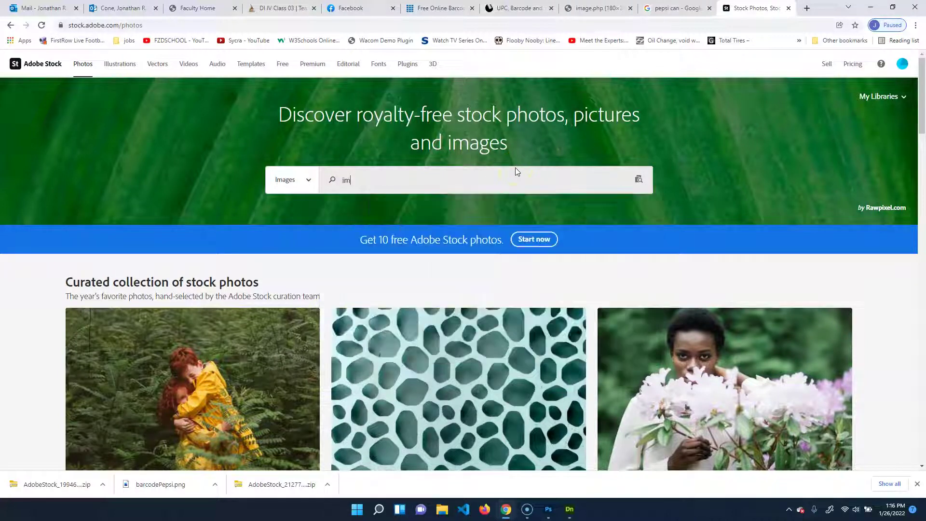
pyautogui.press('BackSpace')
pyautogui.press('BackSpace')
pyautogui.write('backgrounds')
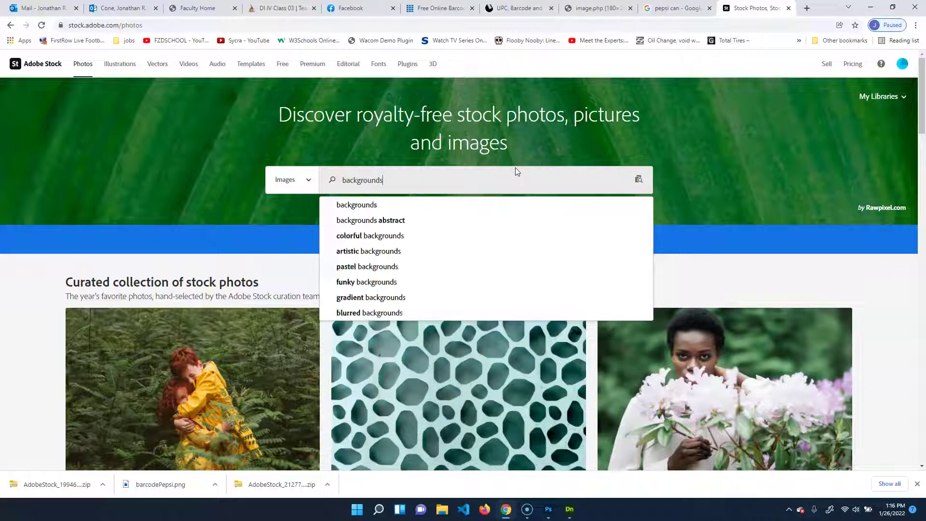
pyautogui.press('Return')
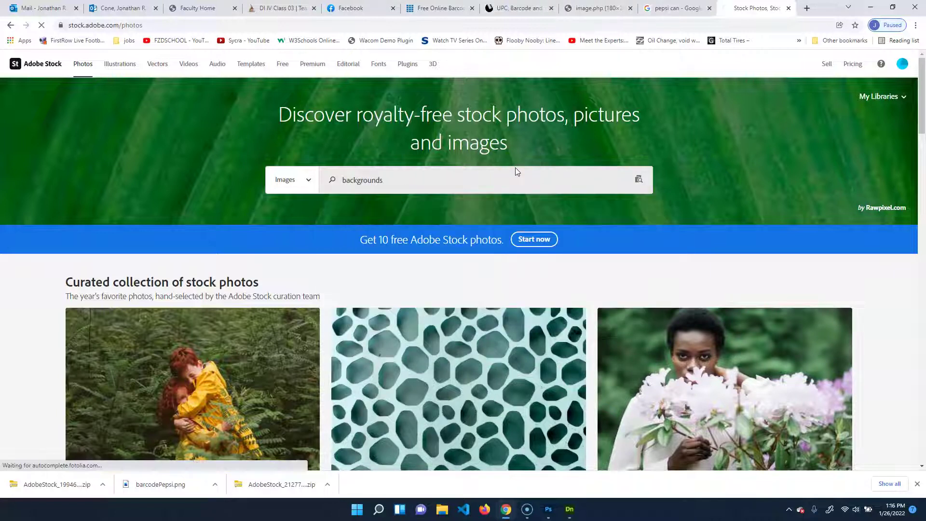
# - Browse the stock photo results for a background image suited to the glass and can scene
pyautogui.scroll(-15, 657, 374)
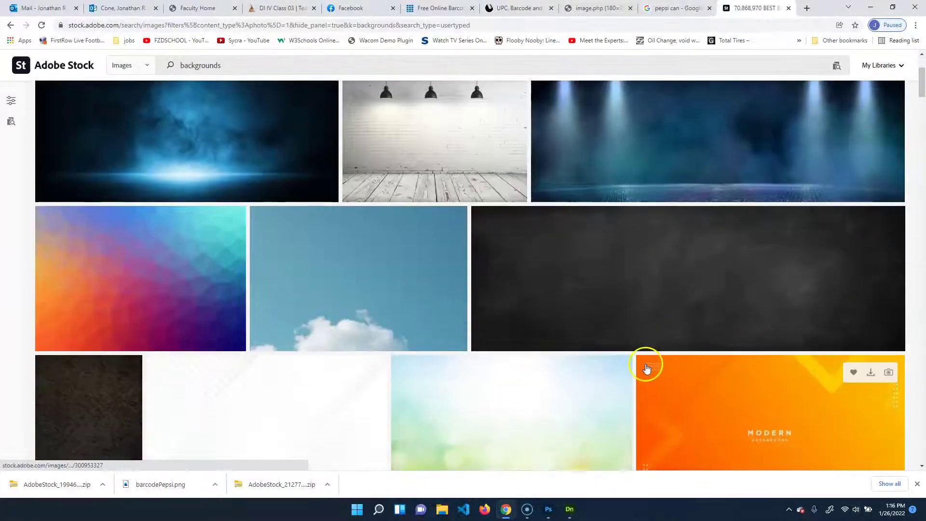
pyautogui.scroll(-20, 627, 357)
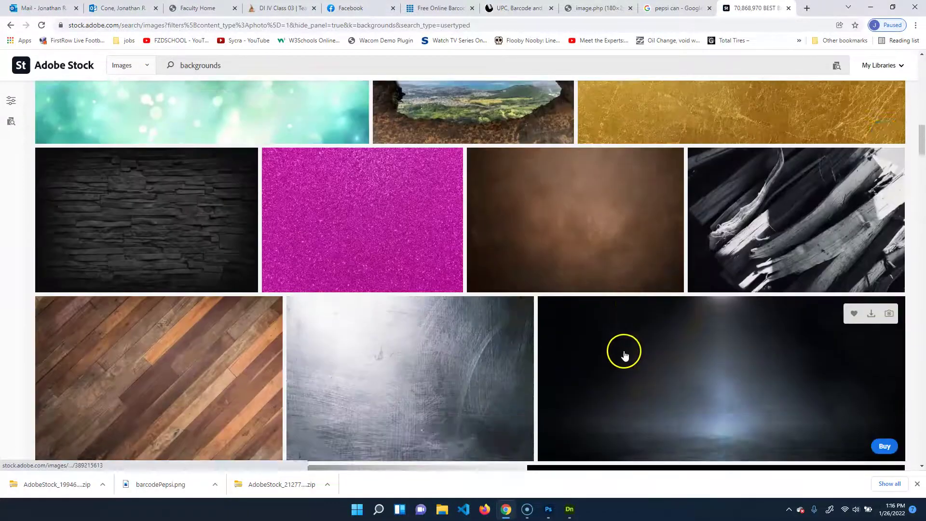
pyautogui.scroll(-10, 622, 353)
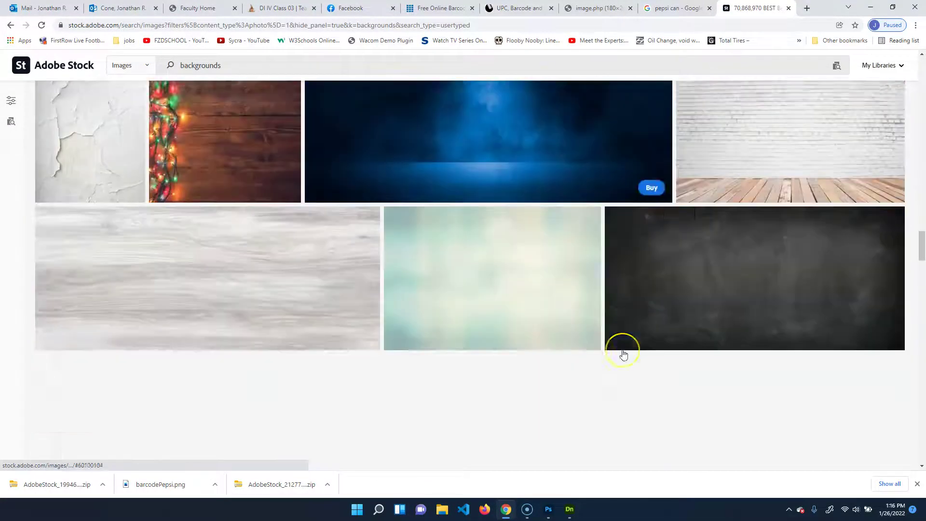
pyautogui.scroll(4, 622, 352)
pyautogui.scroll(-15, 623, 350)
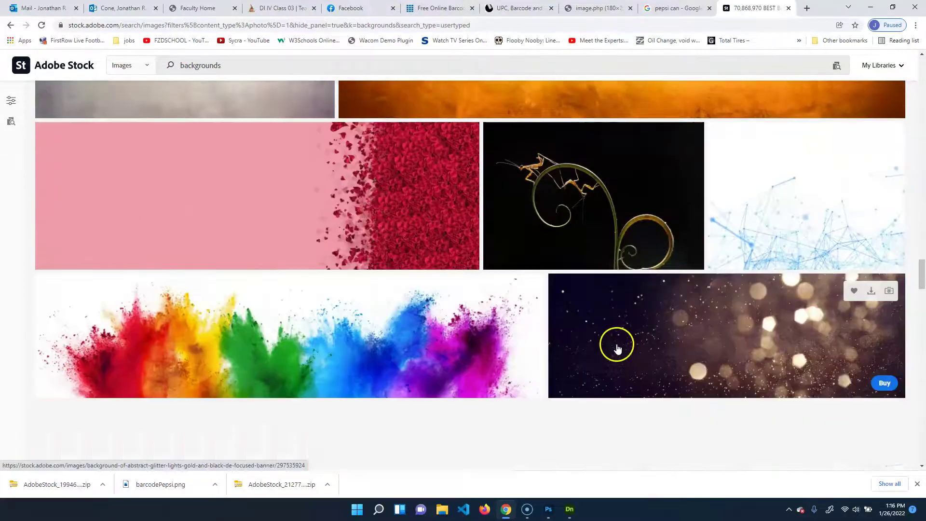
pyautogui.scroll(-15, 567, 332)
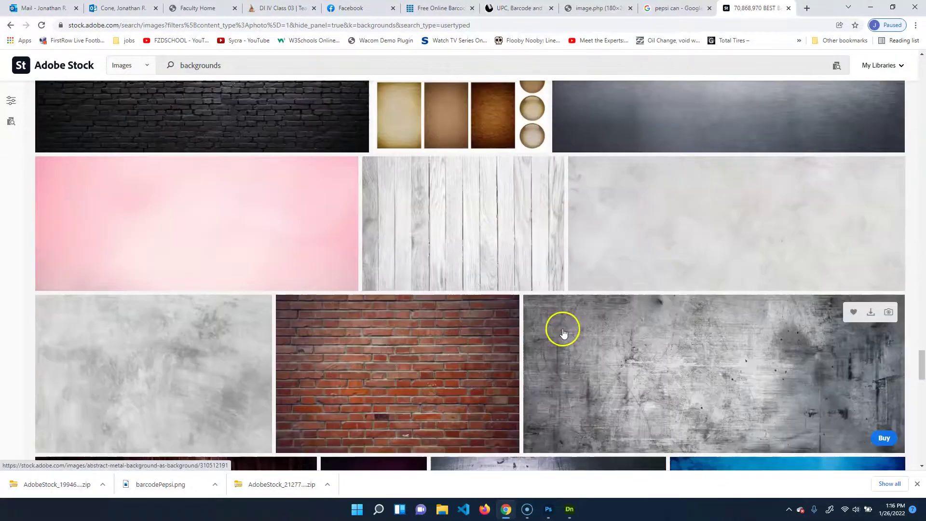
pyautogui.scroll(-2, 562, 331)
pyautogui.scroll(9, 563, 318)
pyautogui.scroll(-4, 434, 366)
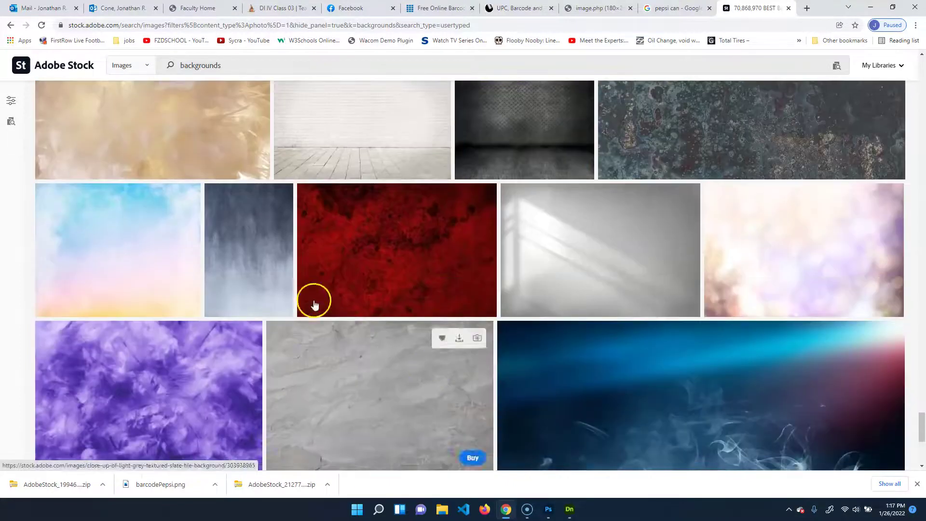
pyautogui.scroll(-6, 521, 410)
pyautogui.scroll(10, 647, 262)
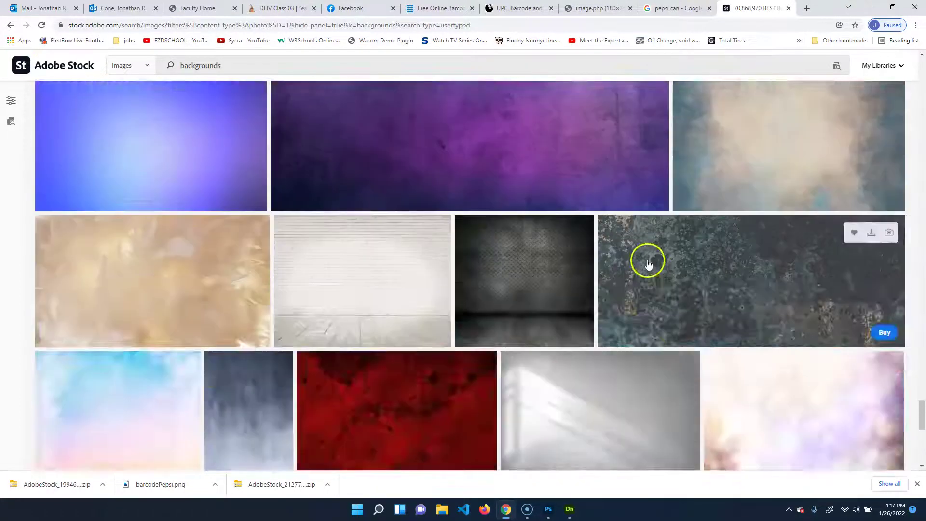
# - Switch back to Dimension and apply the Table image with the blurred café interior as the scene background
pyautogui.click(571, 510)
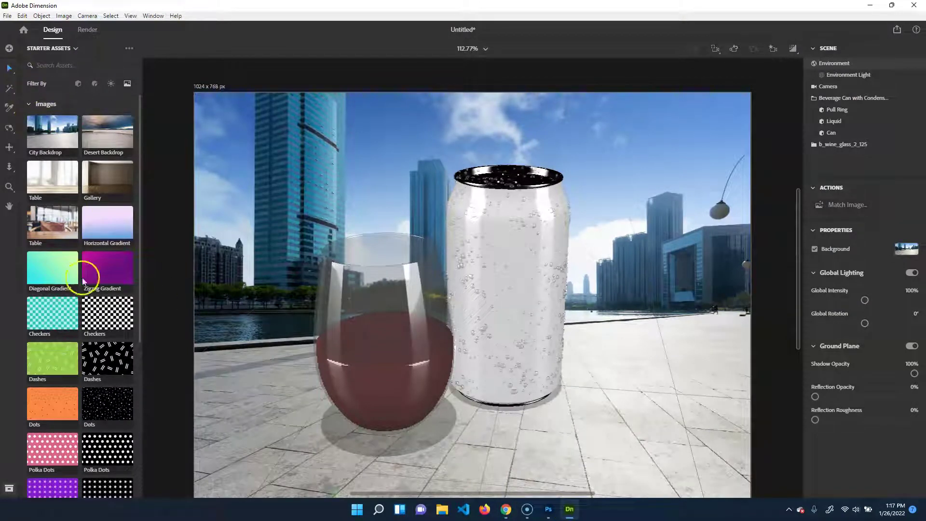
pyautogui.click(37, 226)
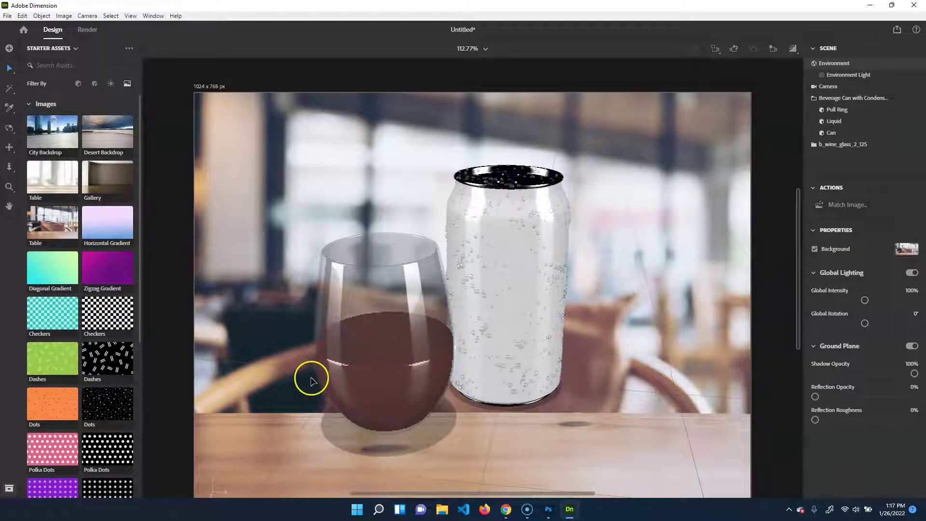
# - Examine the properties and available actions of the Environment, Environment Light and Camera in the scene
pyautogui.click(844, 65)
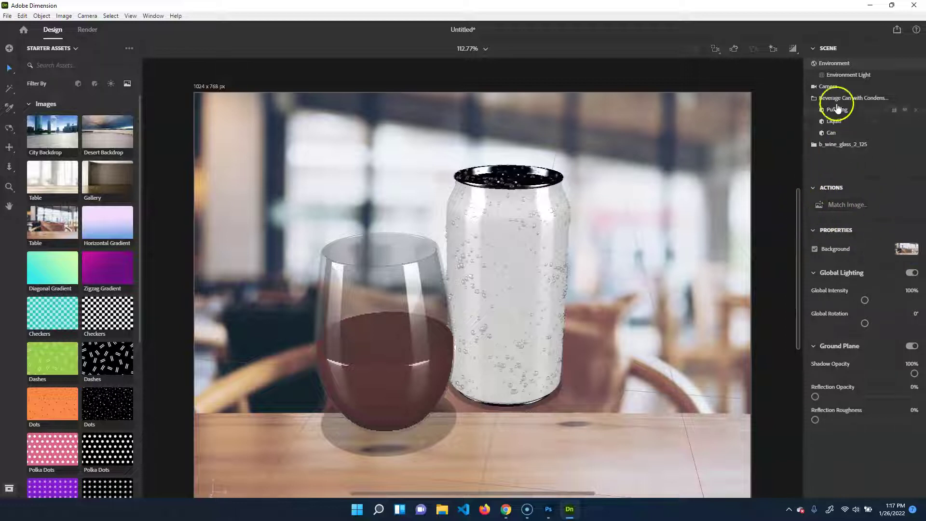
pyautogui.click(845, 77)
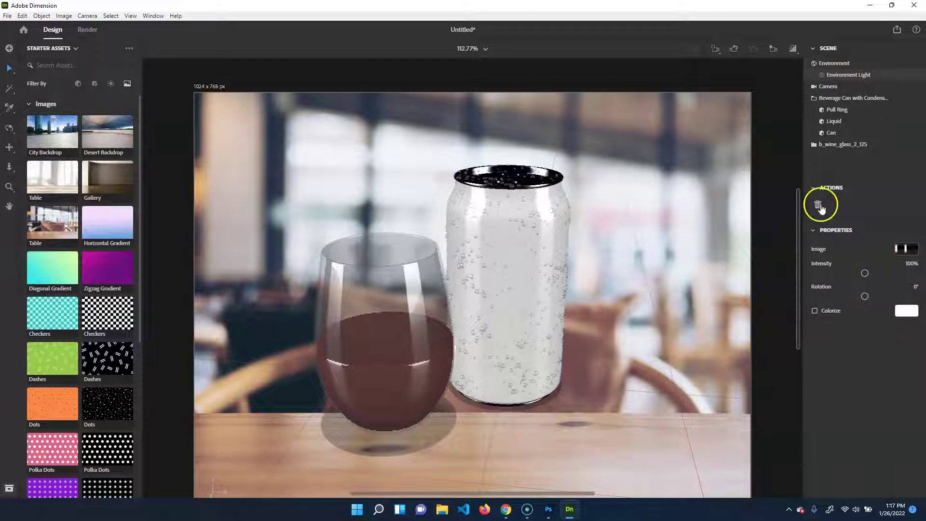
pyautogui.click(831, 87)
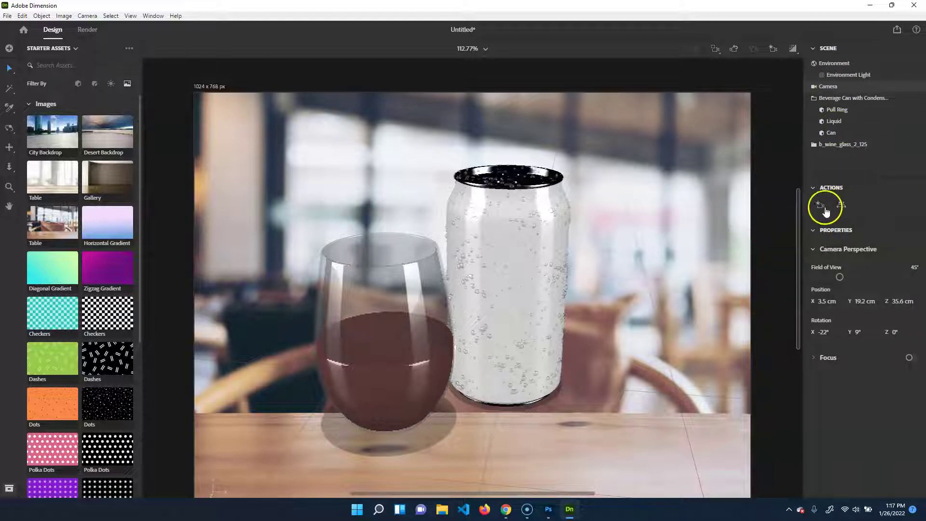
# - Try matching the scene to the background image, using Image Aspect Ratio for the canvas and Multiple Lights for the lighting
pyautogui.click(837, 109)
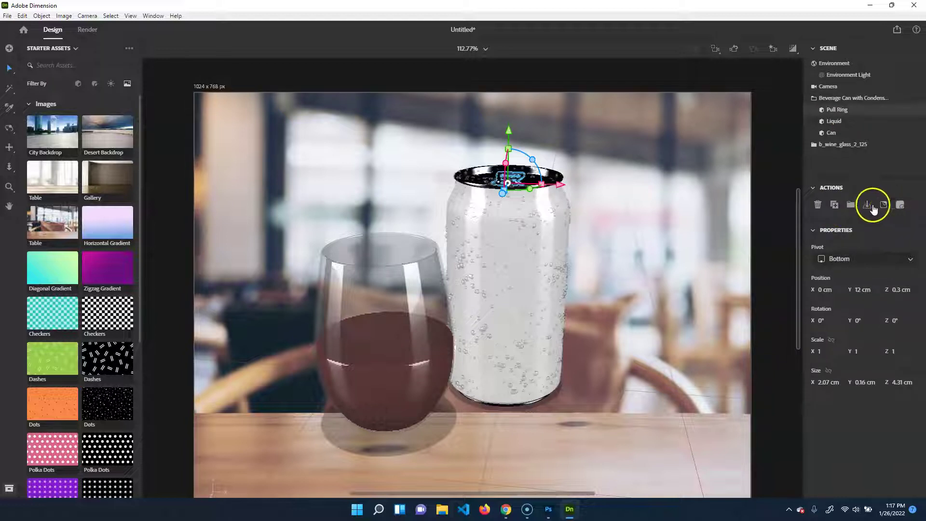
pyautogui.click(844, 64)
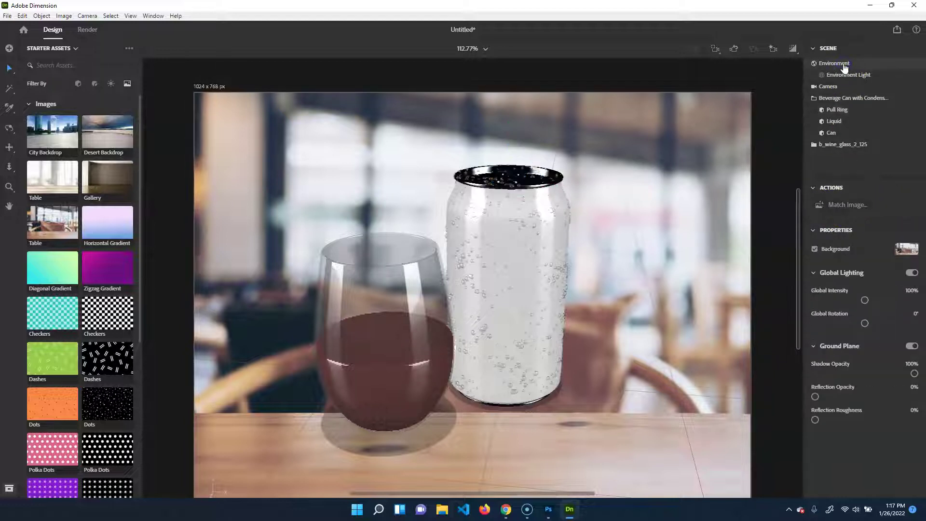
pyautogui.click(849, 205)
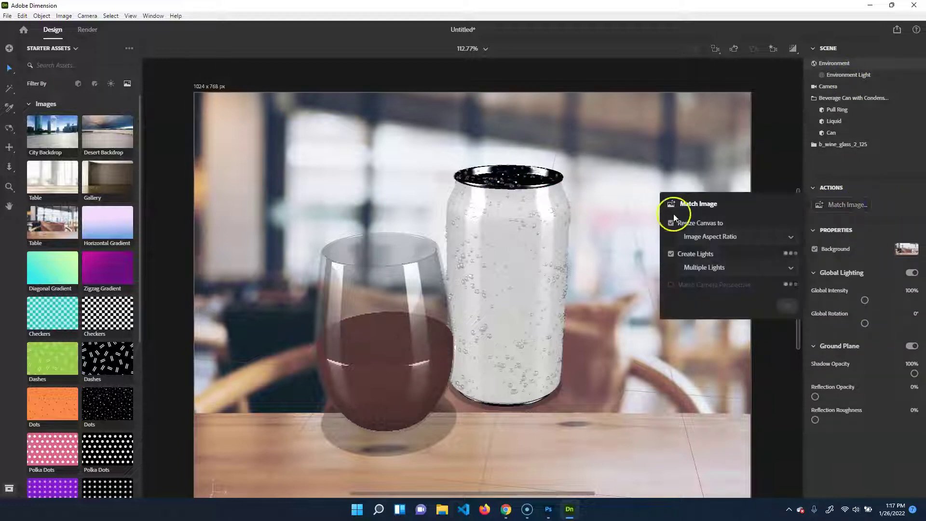
pyautogui.click(788, 306)
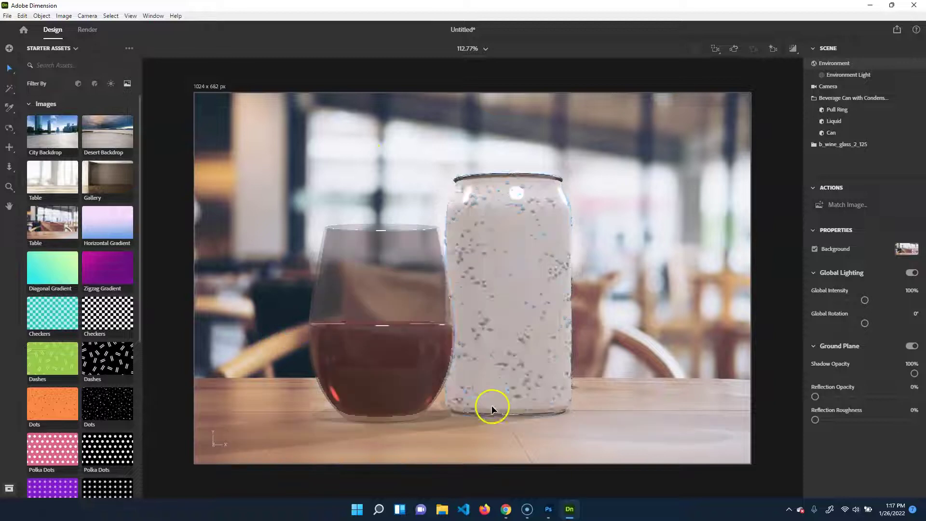
pyautogui.moveTo(643, 354); pyautogui.dragTo(614, 426, button='middle')
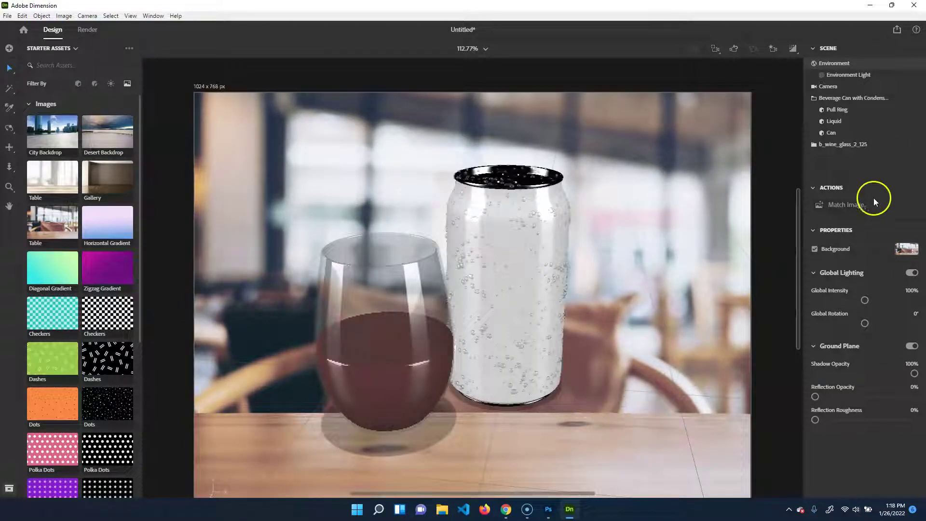
# - Match the Environment to the background image, resizing the canvas to its aspect ratio and creating multiple lights with matched camera perspective
pyautogui.click(844, 205)
pyautogui.click(785, 306)
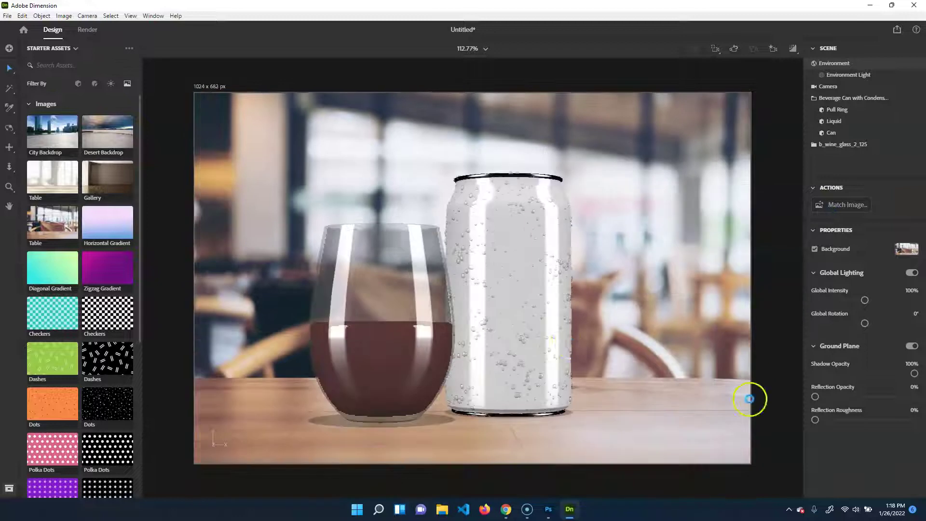
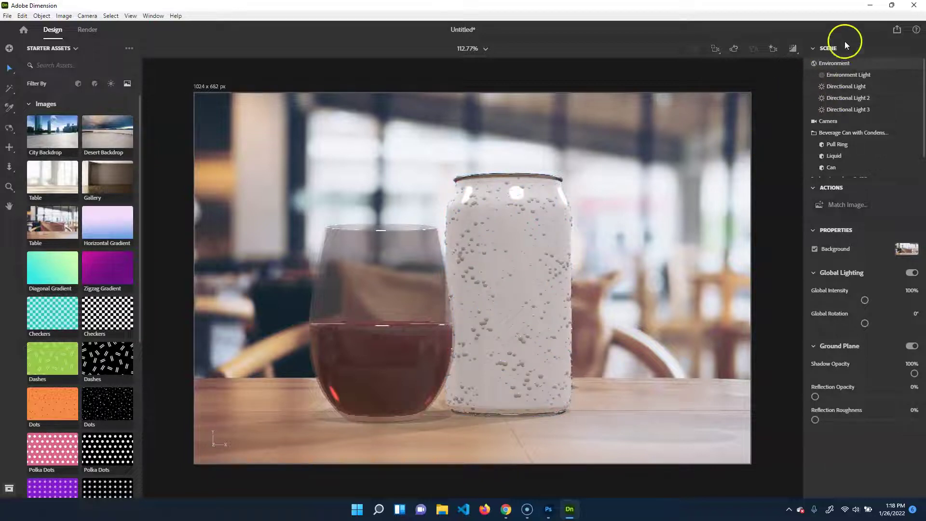
# - Collapse and expand the Environment group to review the lights it contains
pyautogui.click(815, 64)
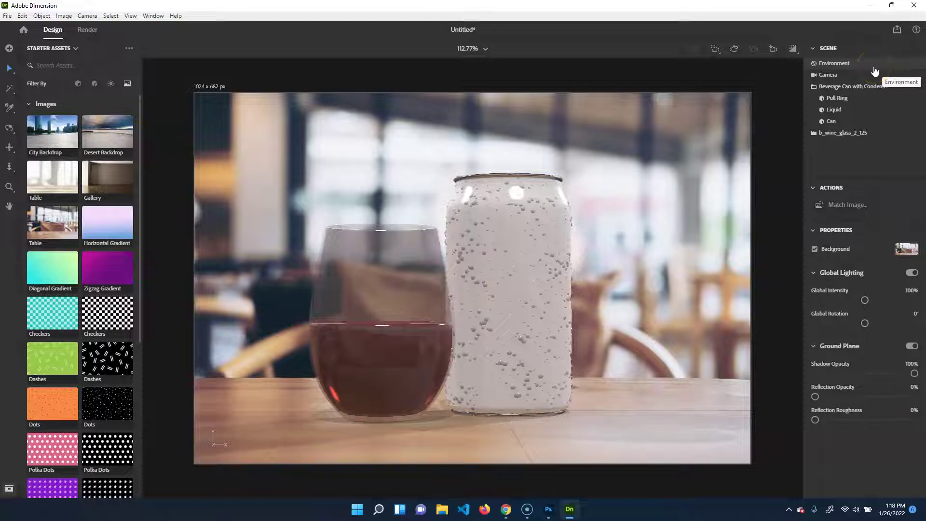
pyautogui.click(818, 63)
pyautogui.click(827, 79)
pyautogui.click(833, 75)
pyautogui.click(814, 64)
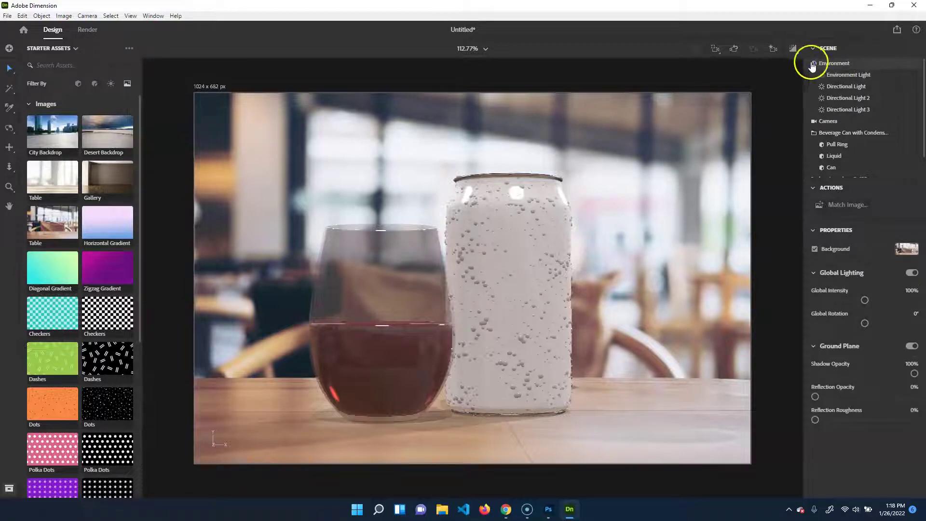
# - Show only light assets in the starter library and set the first Directional Light's rotation to 142°
pyautogui.click(849, 76)
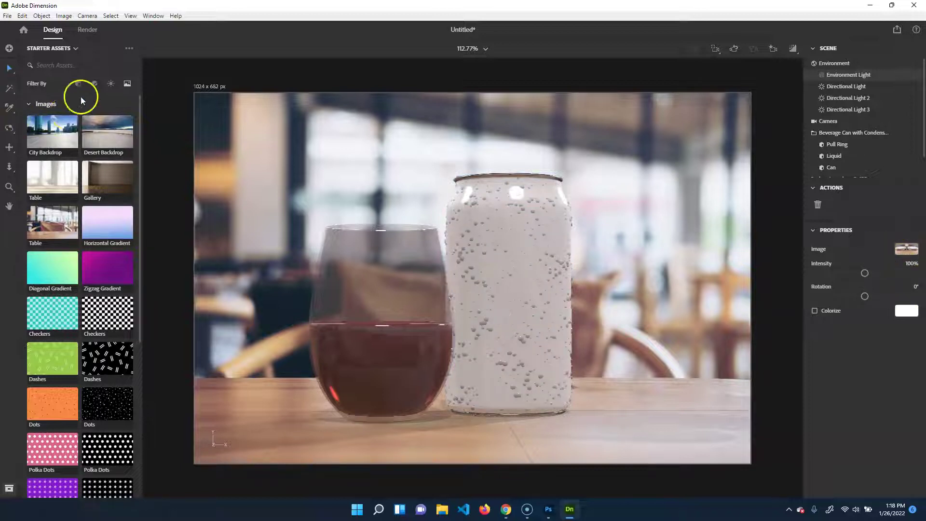
pyautogui.click(110, 85)
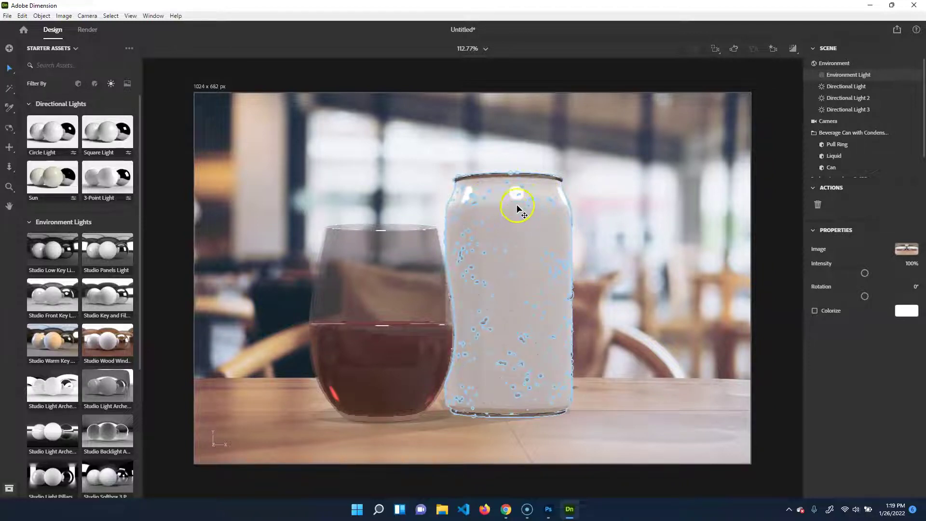
pyautogui.click(849, 87)
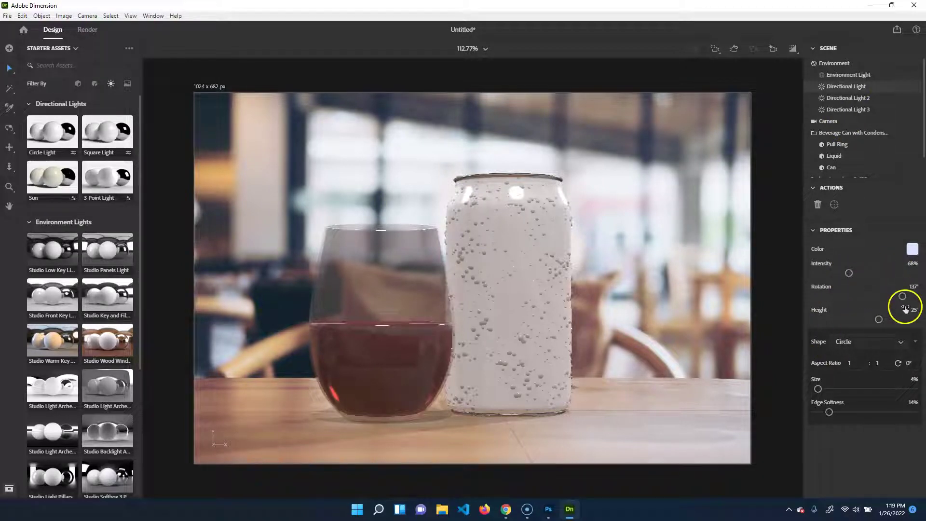
pyautogui.moveTo(903, 296)
pyautogui.mouseDown()
pyautogui.moveTo(864, 296)
pyautogui.moveTo(905, 295)
pyautogui.mouseUp()
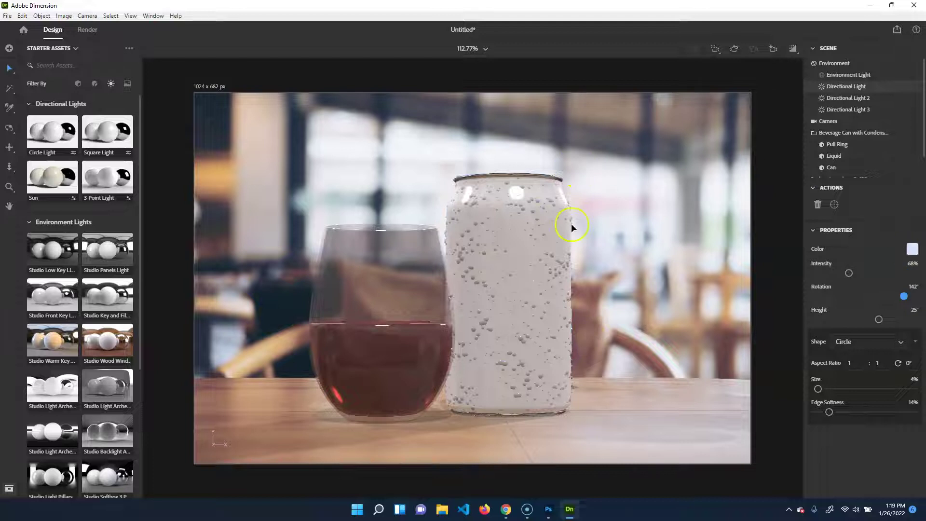
# - Compare the color, intensity, rotation and height properties of the three directional lights
pyautogui.click(849, 98)
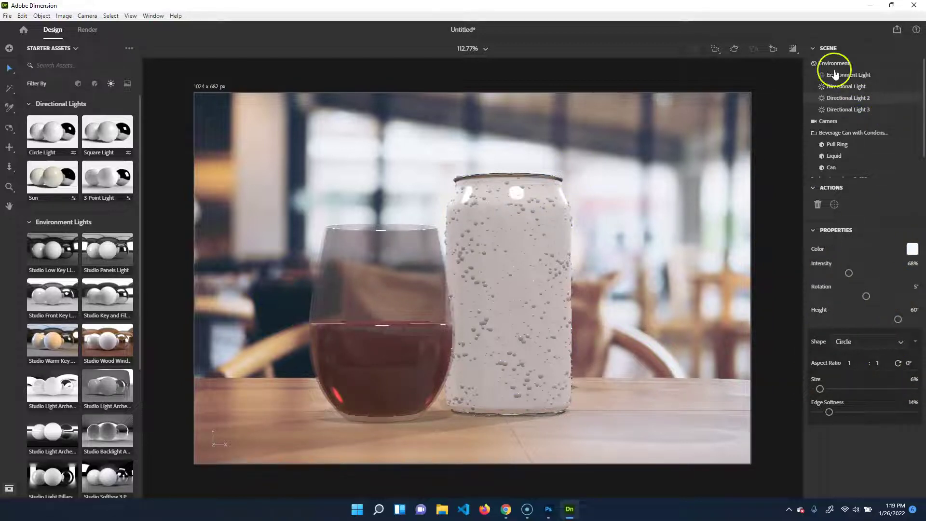
pyautogui.click(842, 87)
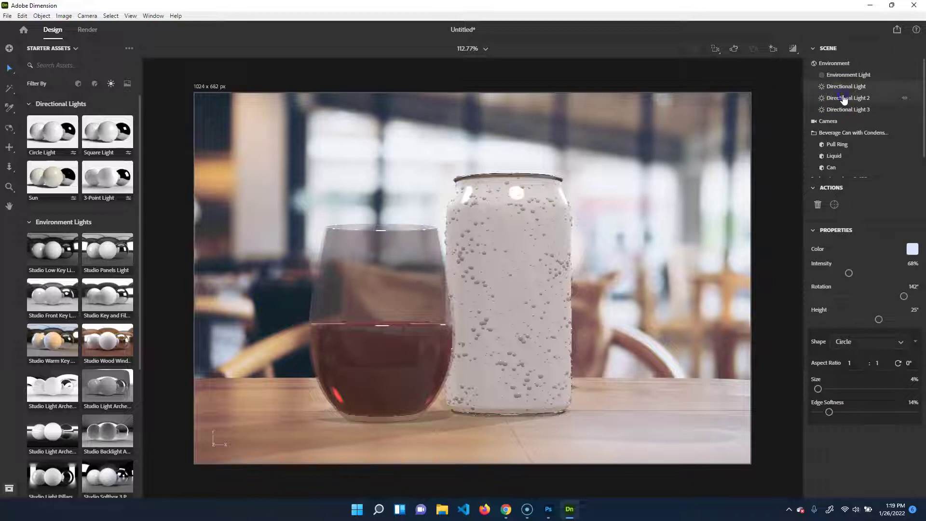
pyautogui.click(839, 110)
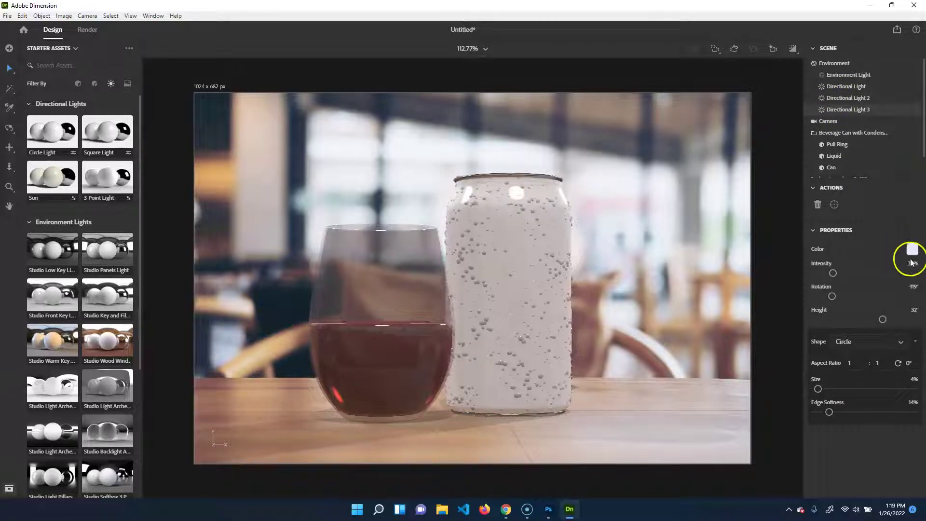
pyautogui.click(846, 86)
pyautogui.click(853, 99)
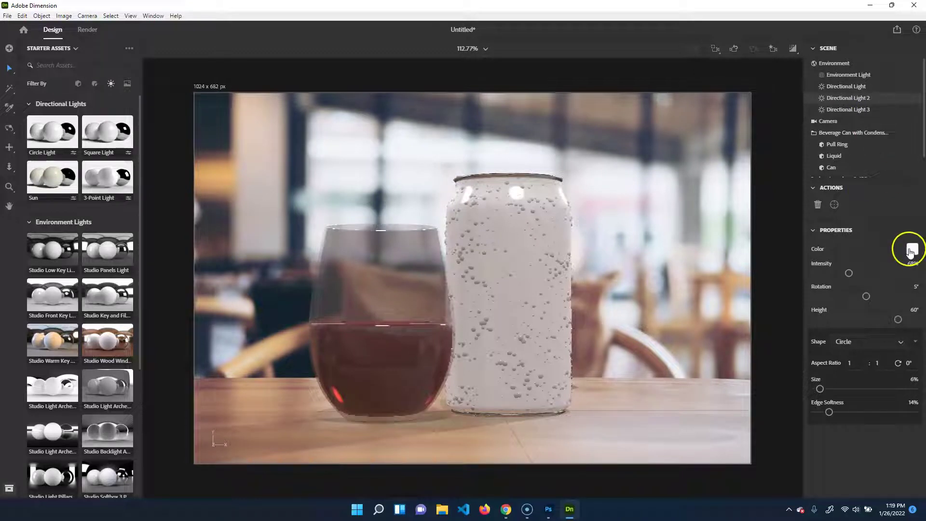
# - Rotate the Environment Light to -100° and check its light image
pyautogui.click(839, 75)
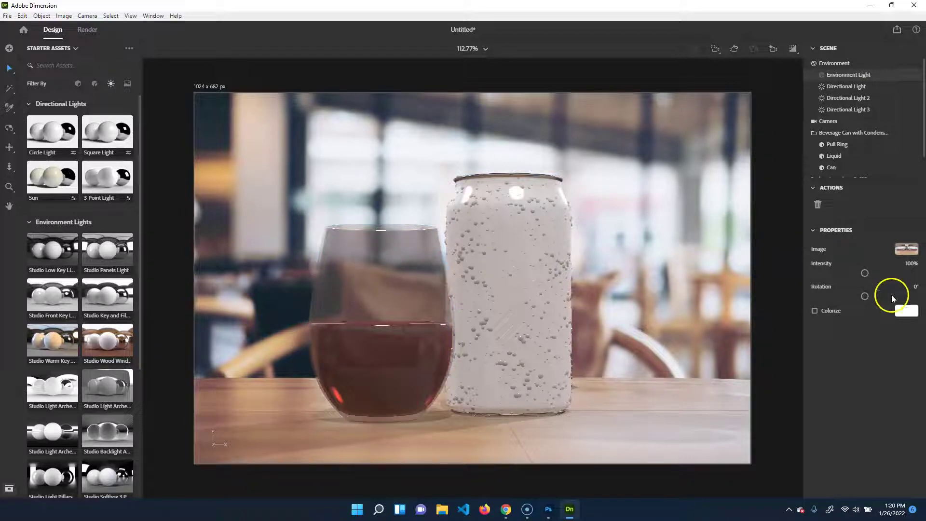
pyautogui.moveTo(867, 299); pyautogui.dragTo(838, 296)
pyautogui.click(907, 249)
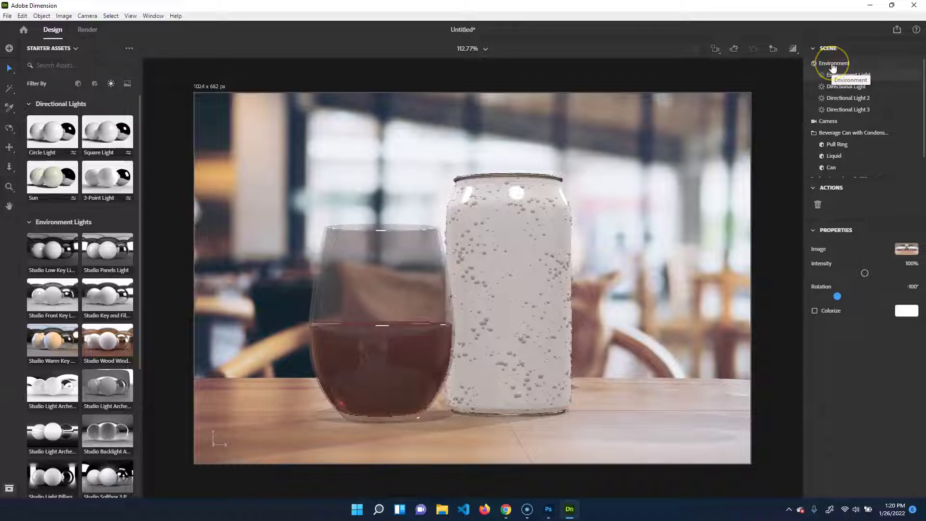
pyautogui.click(446, 400)
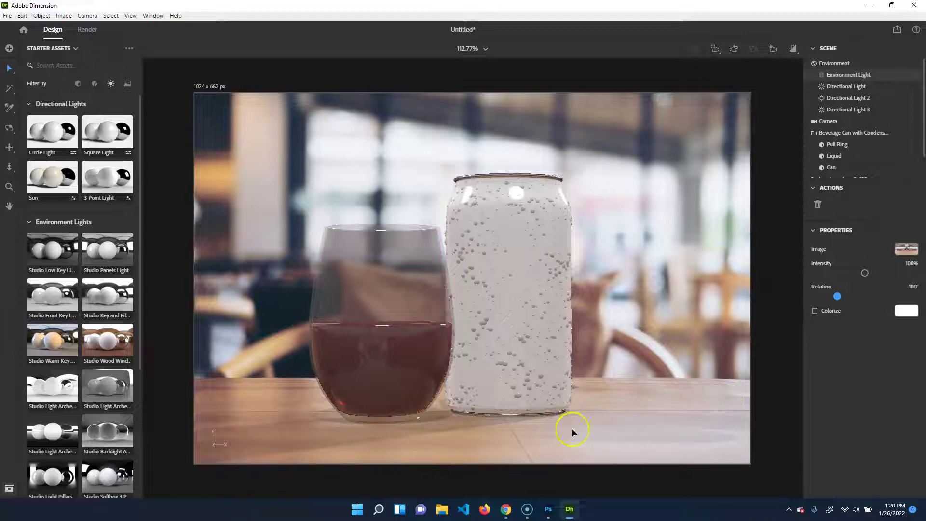
# - Set the first Directional Light's intensity to 0% and Directional Light 2's intensity to 79%
pyautogui.click(848, 88)
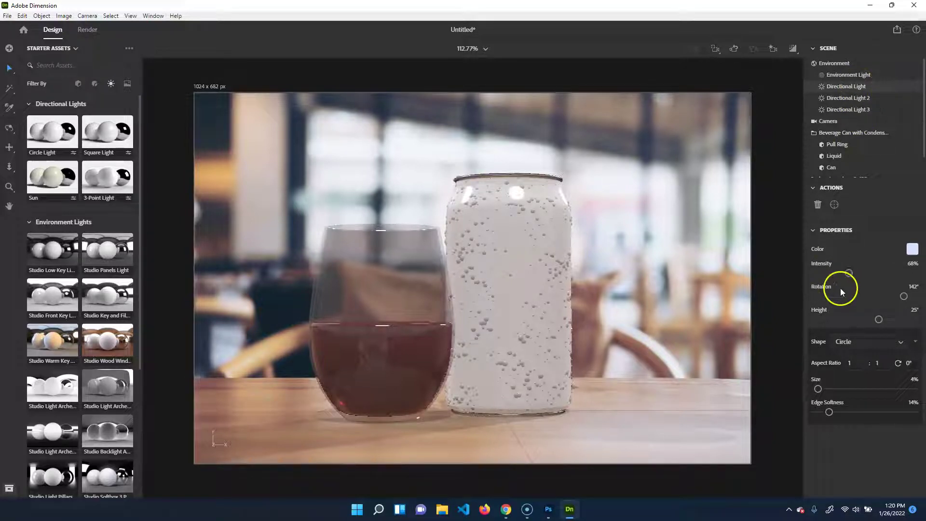
pyautogui.moveTo(850, 275); pyautogui.dragTo(767, 337)
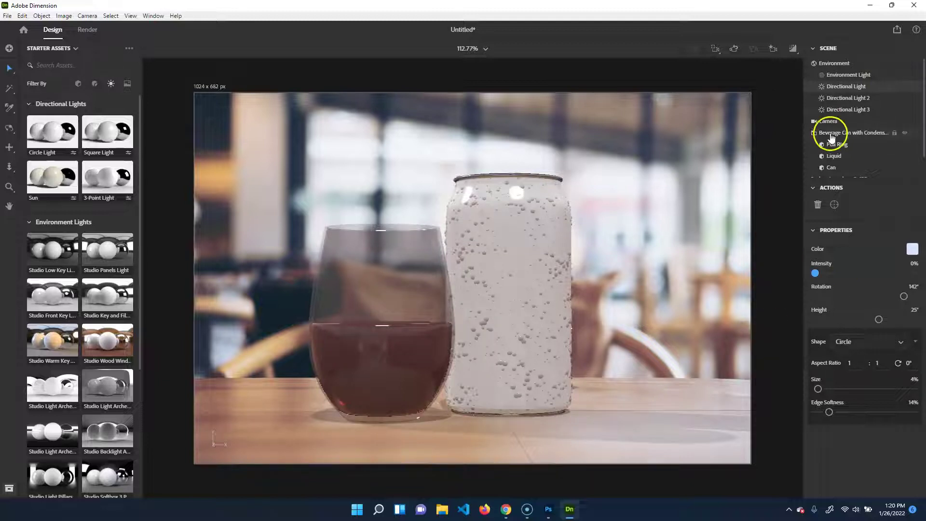
pyautogui.click(854, 98)
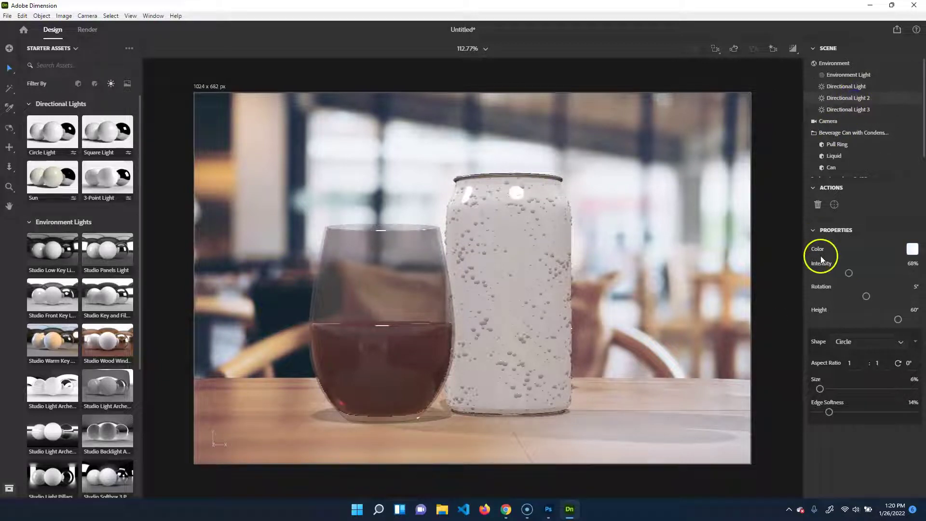
pyautogui.moveTo(849, 275)
pyautogui.mouseDown()
pyautogui.moveTo(812, 275)
pyautogui.moveTo(881, 274)
pyautogui.moveTo(820, 274)
pyautogui.moveTo(860, 274)
pyautogui.mouseUp()
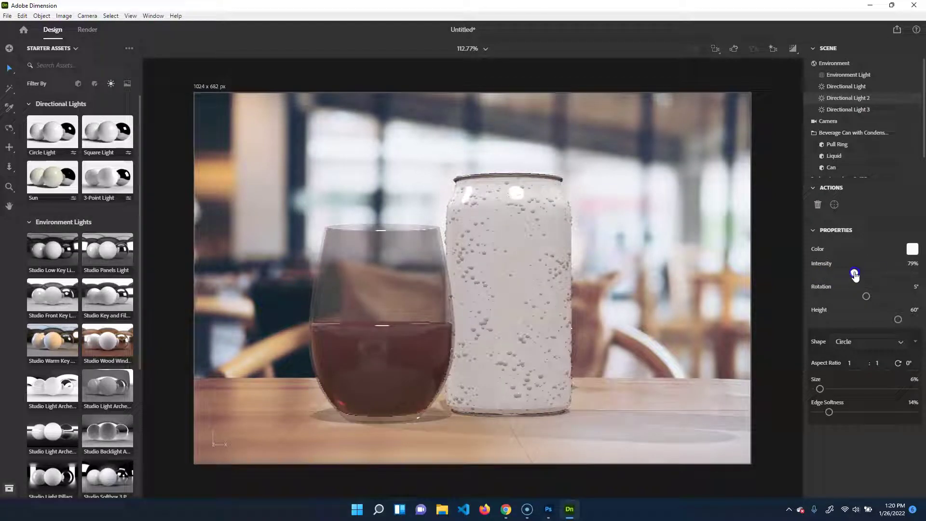
# - Set Directional Light 3's intensity to 0% and reselect Directional Light 2
pyautogui.click(845, 110)
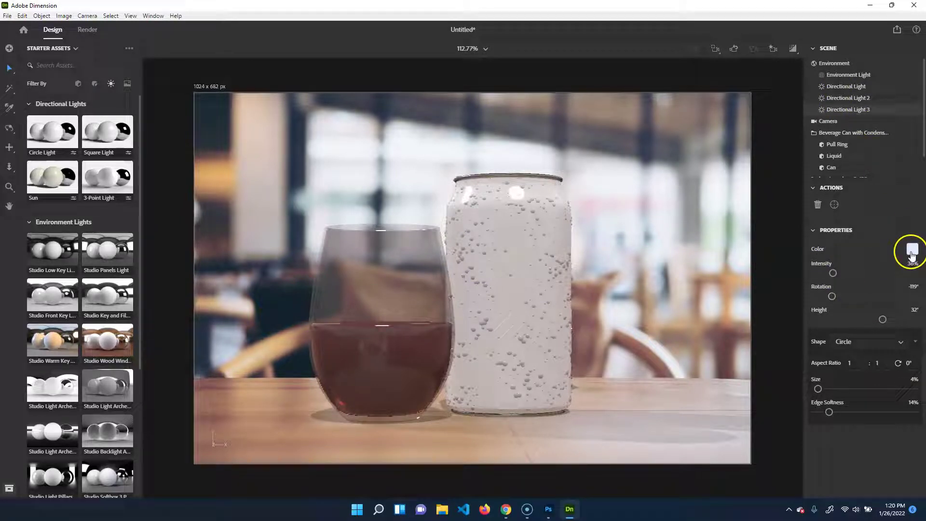
pyautogui.moveTo(833, 273); pyautogui.dragTo(786, 276)
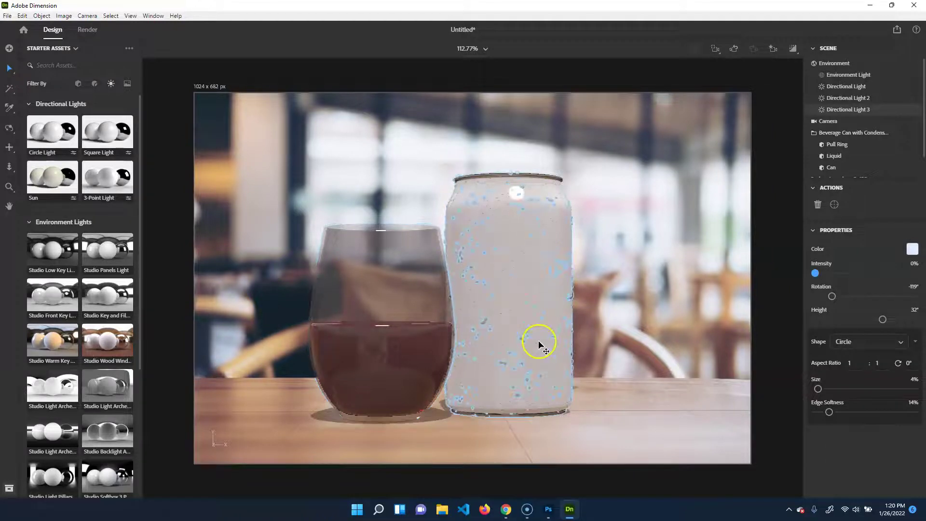
pyautogui.click(859, 100)
pyautogui.click(876, 366)
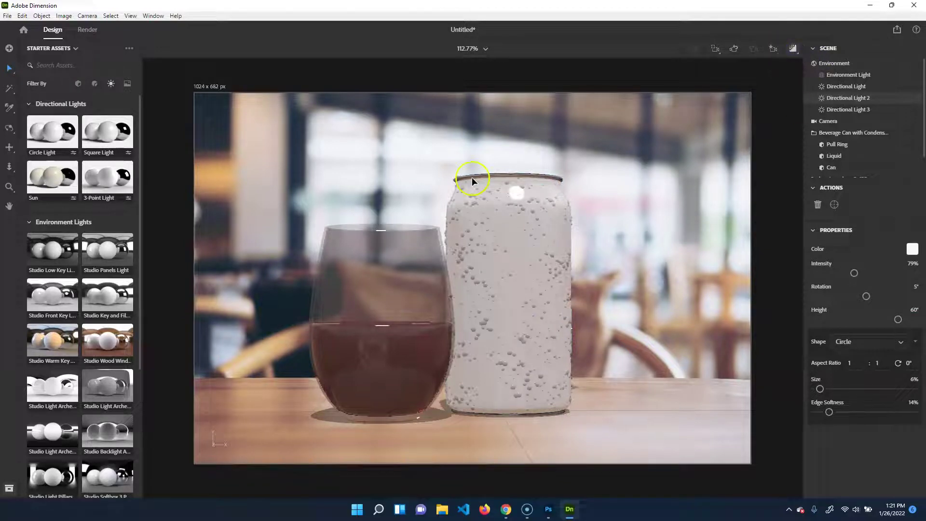
# - Turn on the render preview to inspect the lighting on the glass and can, and turn it off again
pyautogui.click(794, 50)
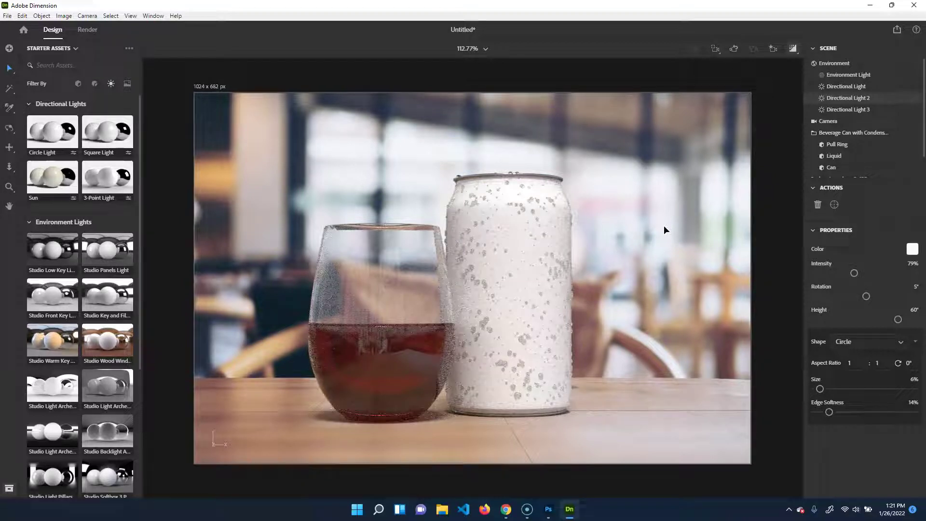
pyautogui.click(793, 47)
pyautogui.click(793, 48)
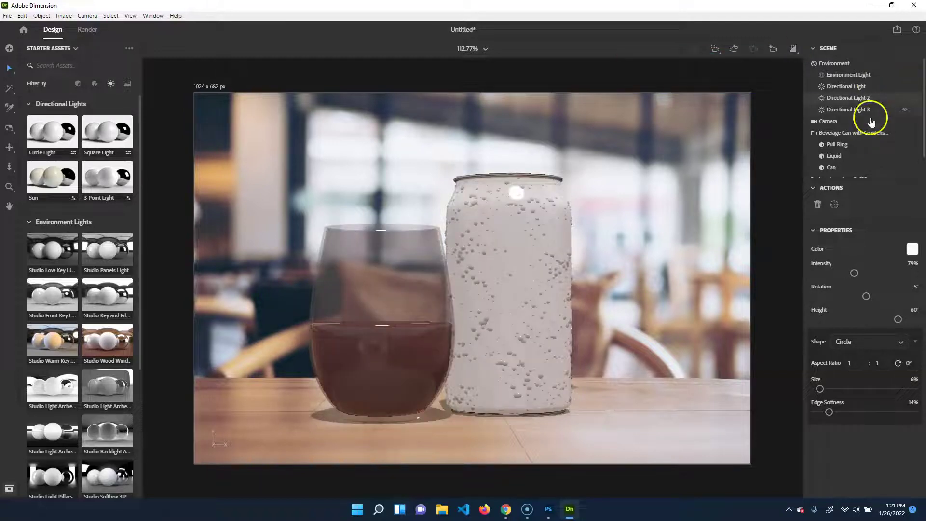
# - Widen the Camera's field of view to 47°
pyautogui.click(814, 63)
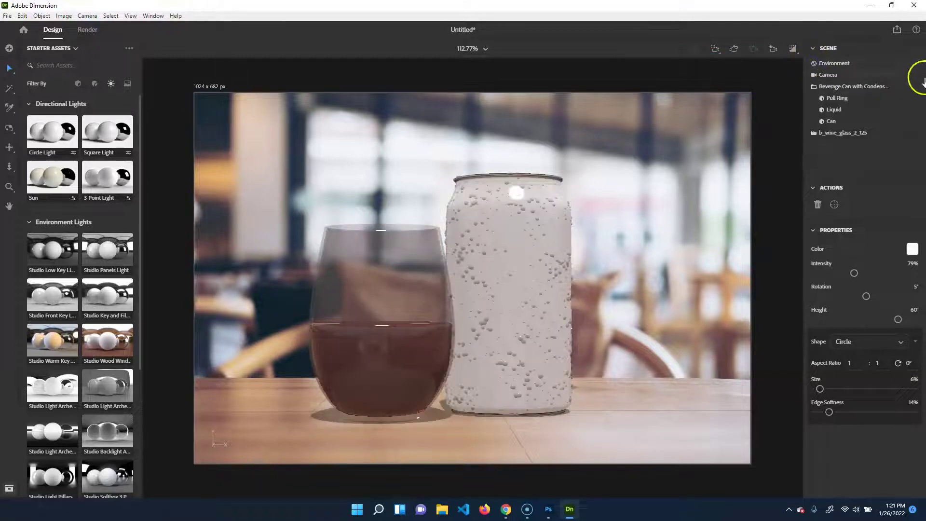
pyautogui.click(828, 75)
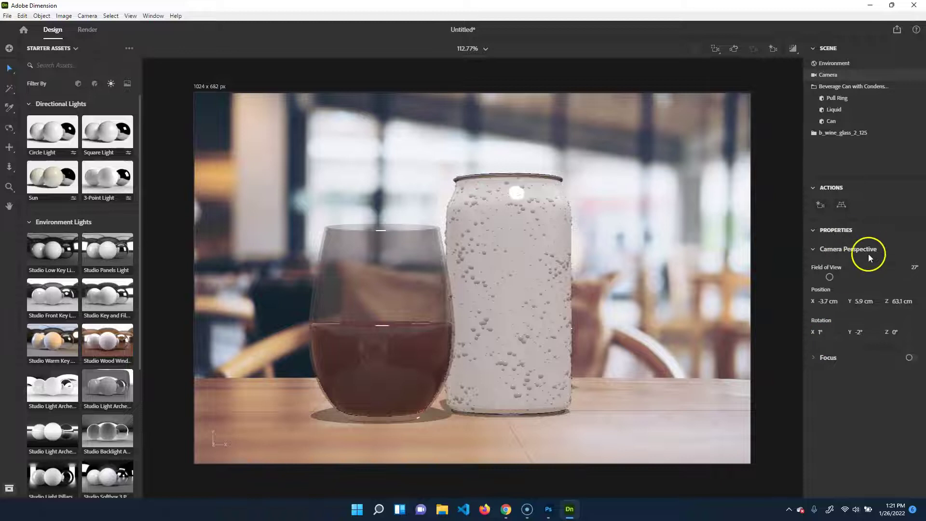
pyautogui.moveTo(831, 276)
pyautogui.mouseDown()
pyautogui.moveTo(919, 276)
pyautogui.moveTo(813, 273)
pyautogui.moveTo(841, 275)
pyautogui.mouseUp()
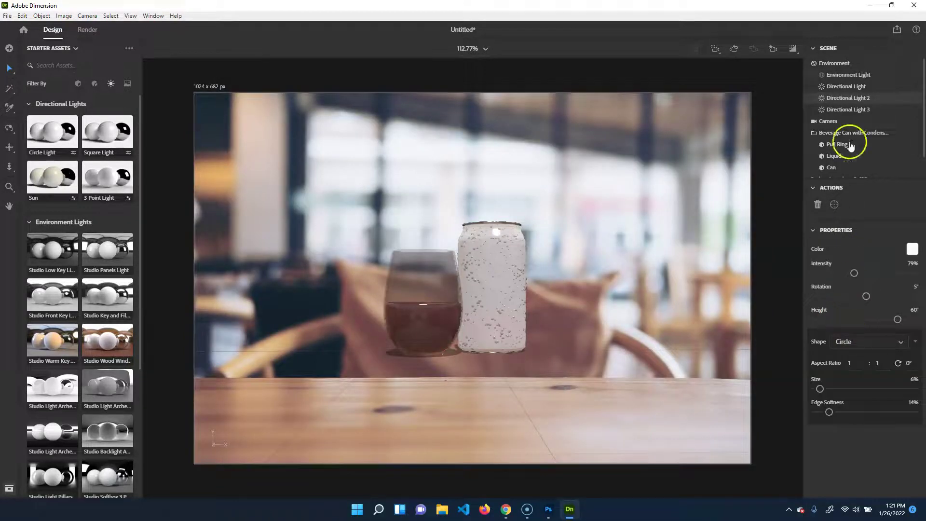
pyautogui.click(839, 121)
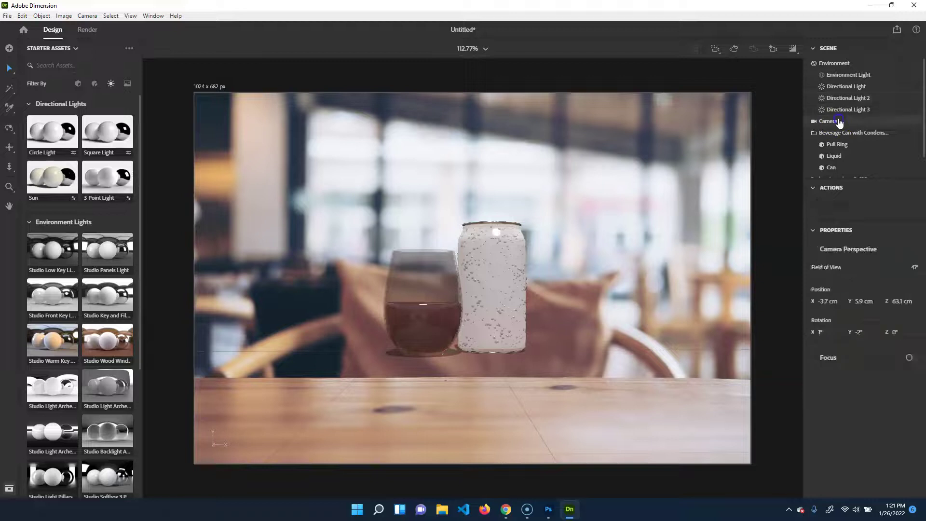
# - Match the environment to the background image, with the canvas resized to Image Aspect Ratio, Multiple Lights created and the camera perspective matched
pyautogui.click(843, 64)
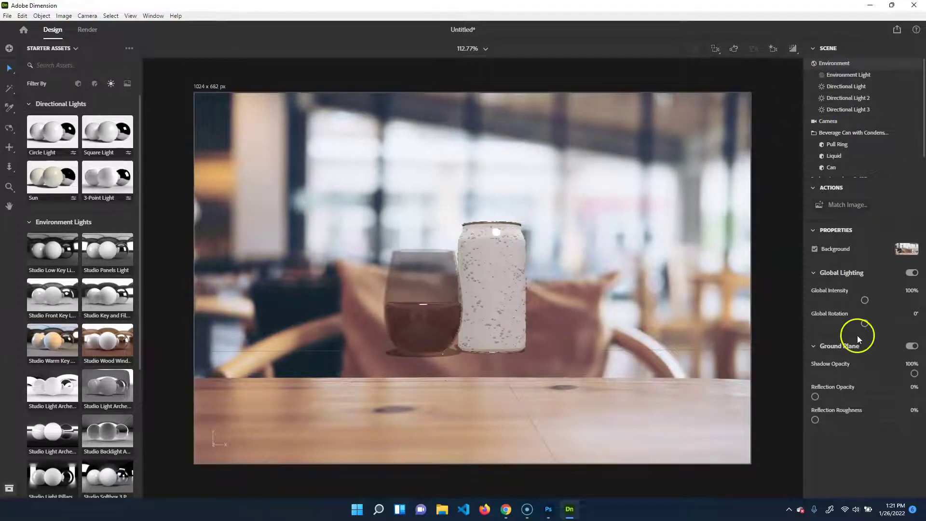
pyautogui.click(832, 205)
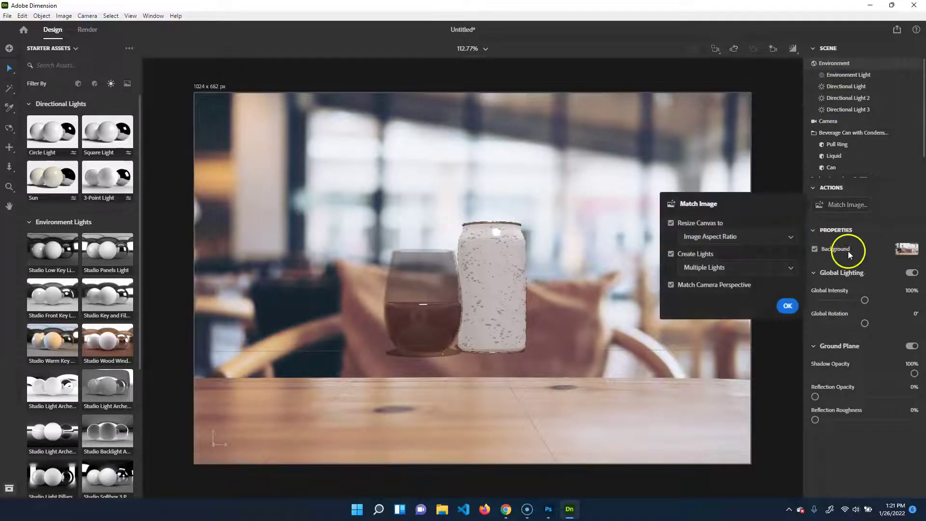
pyautogui.click(788, 306)
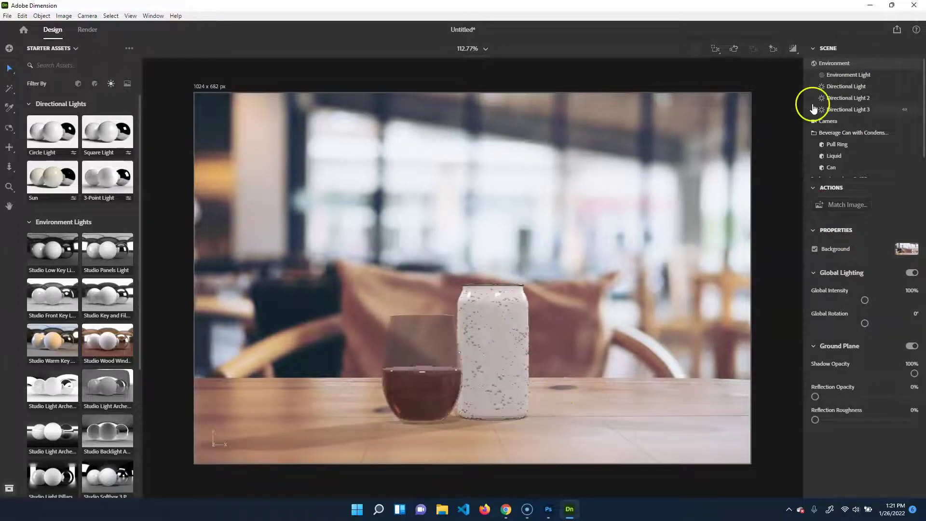
pyautogui.click(814, 64)
pyautogui.click(815, 64)
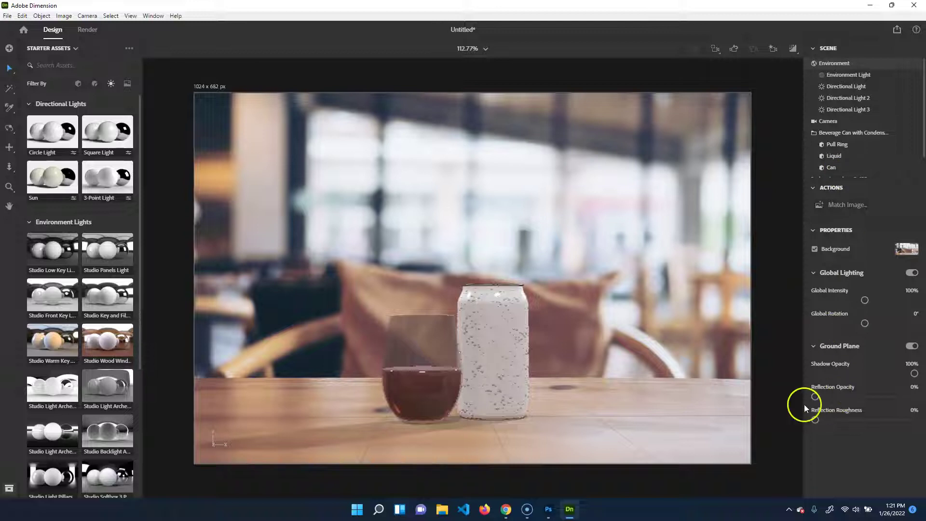
pyautogui.click(821, 64)
pyautogui.click(811, 63)
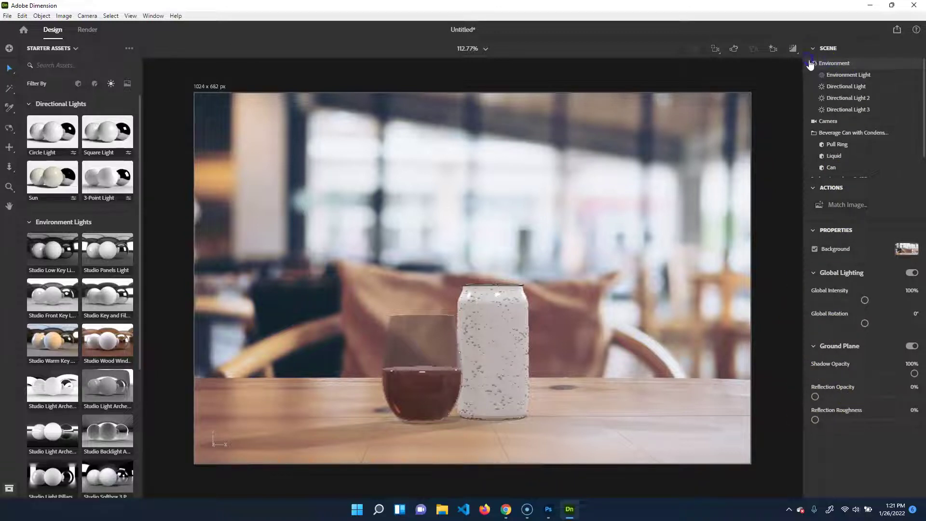
# - Undo the last two camera changes, reverting the perspective match and the widened field of view
pyautogui.click(837, 120)
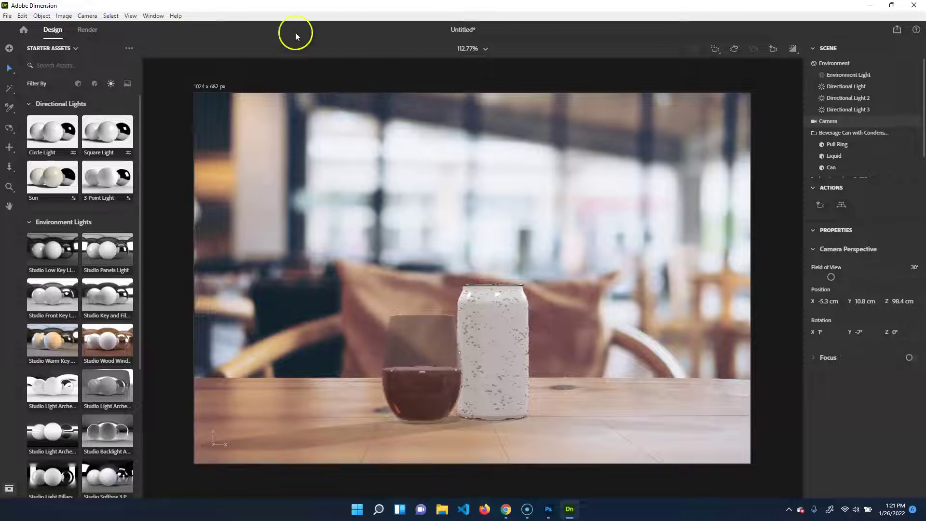
pyautogui.click(152, 16)
pyautogui.moveTo(87, 16)
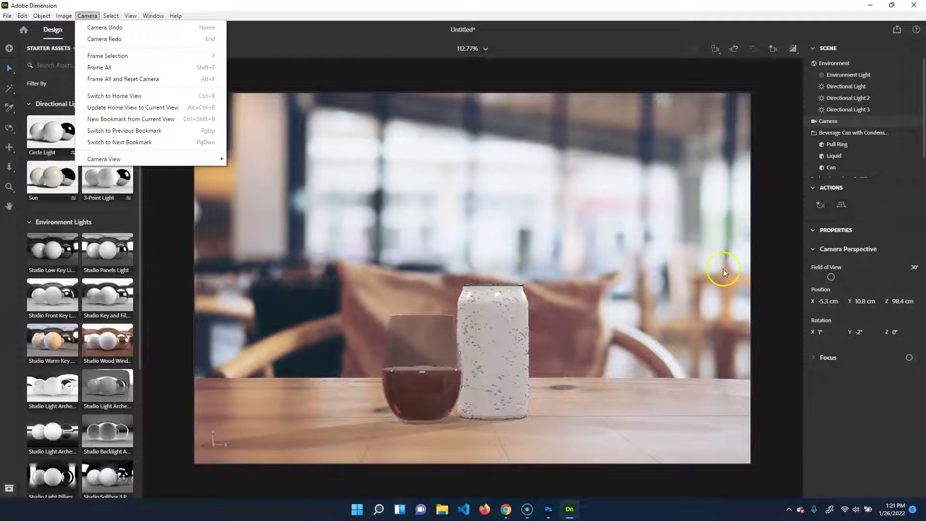
pyautogui.click(111, 27)
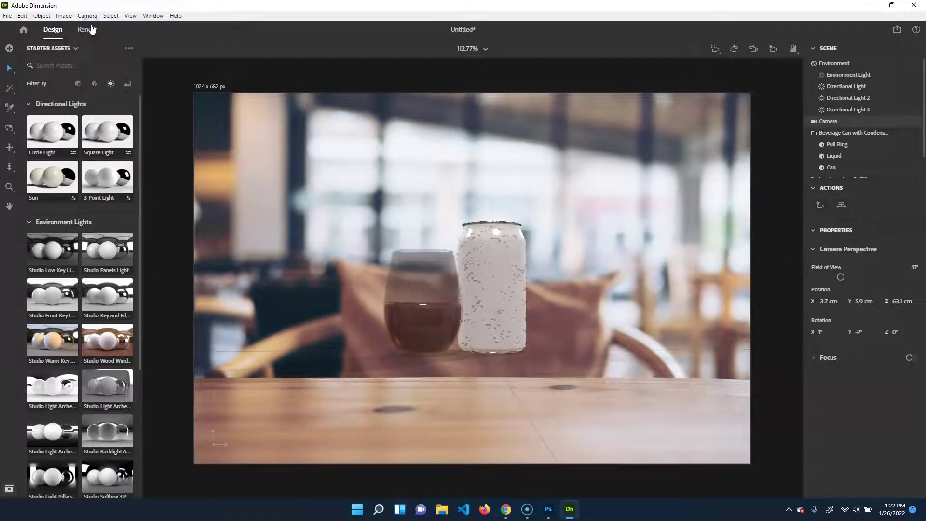
pyautogui.click(87, 16)
pyautogui.click(104, 25)
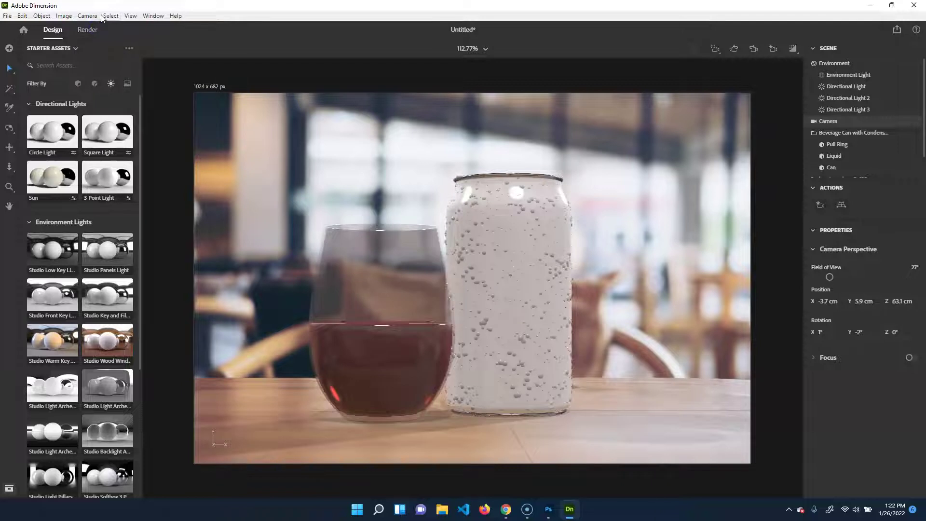
# - Examine the parts of the beverage can group by selecting its Pull Ring, Liquid and Can in turn
pyautogui.click(93, 17)
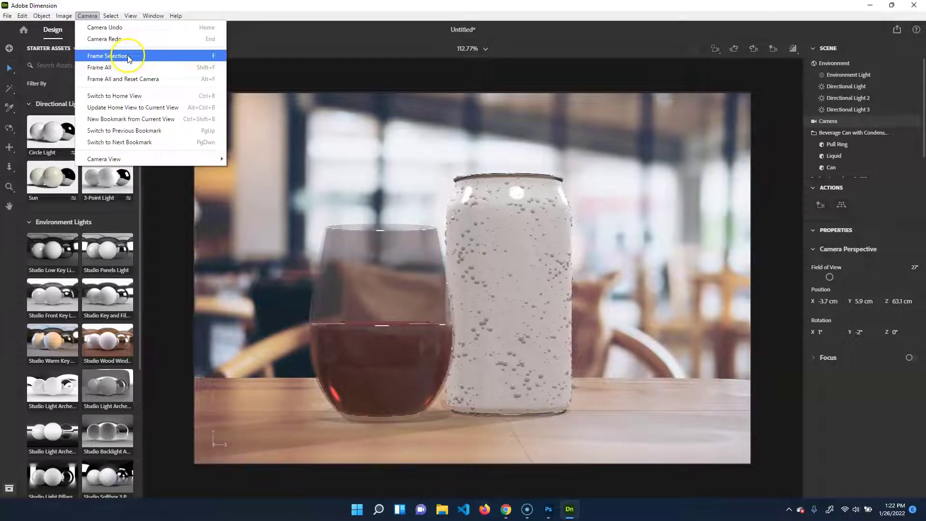
pyautogui.click(520, 286)
pyautogui.click(518, 296)
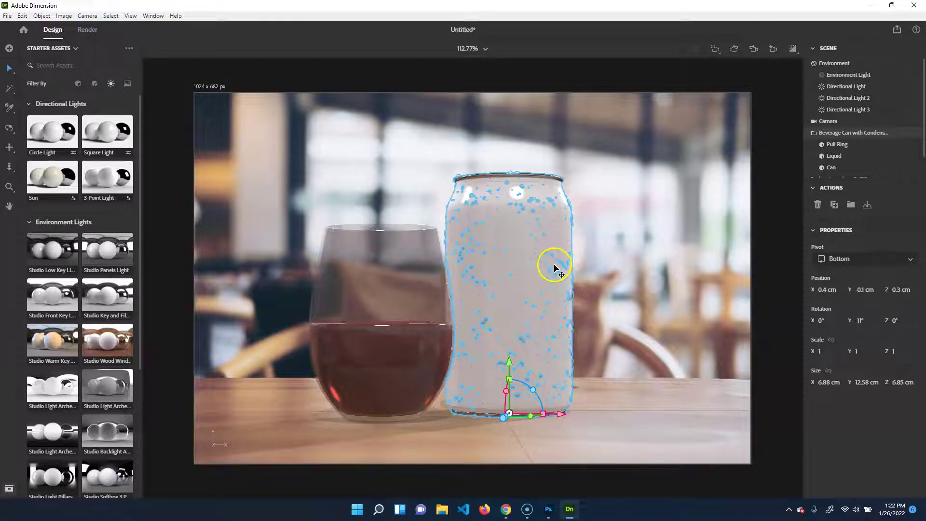
pyautogui.click(842, 121)
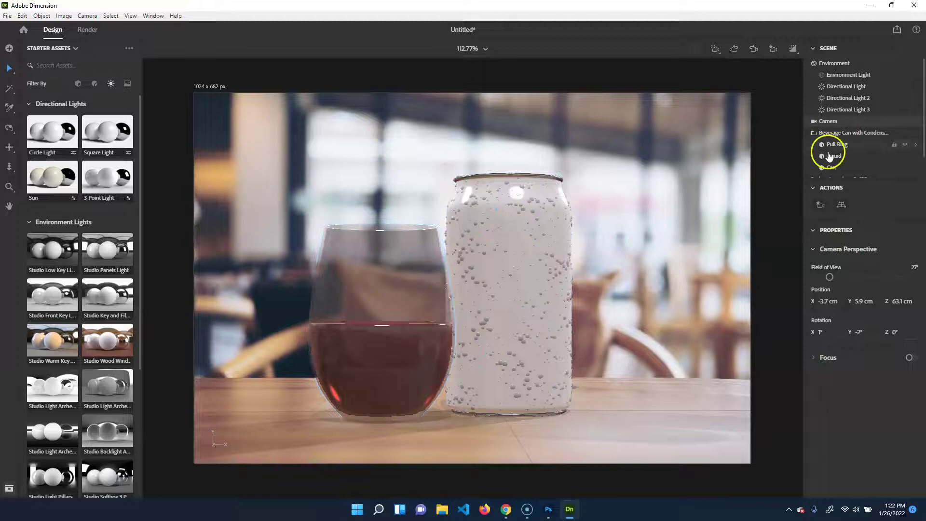
pyautogui.click(852, 135)
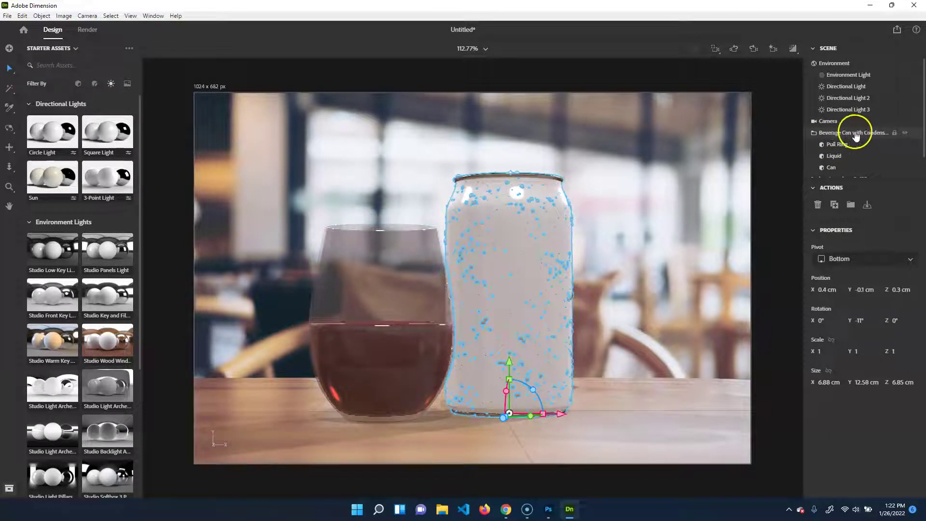
pyautogui.scroll(-1, 840, 126)
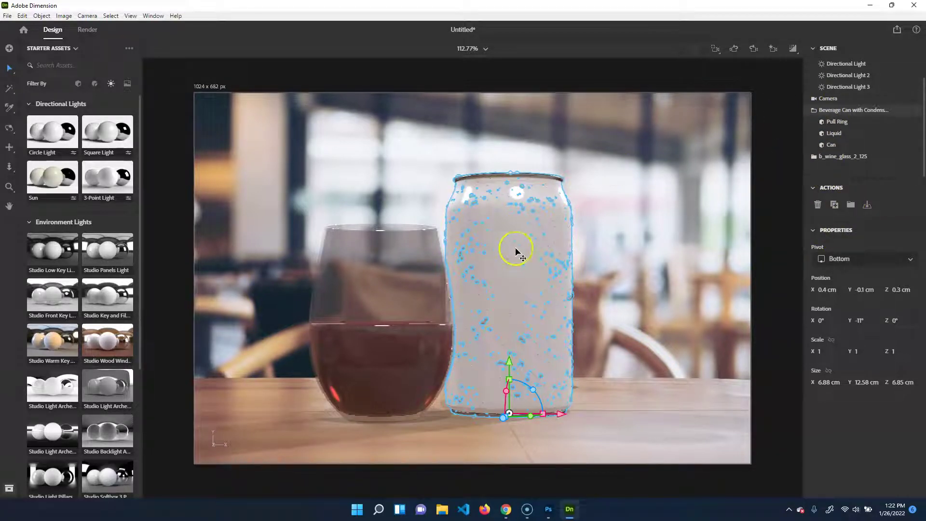
pyautogui.click(841, 124)
pyautogui.click(832, 145)
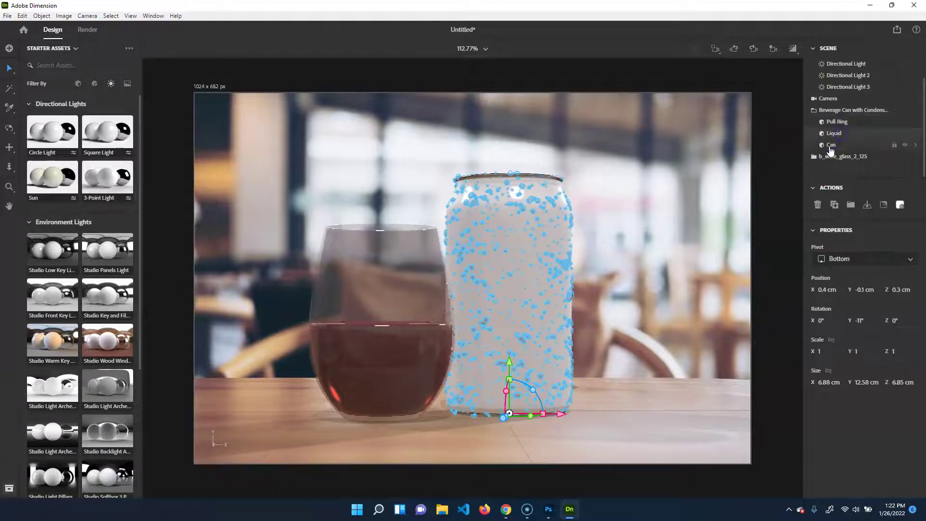
pyautogui.click(849, 125)
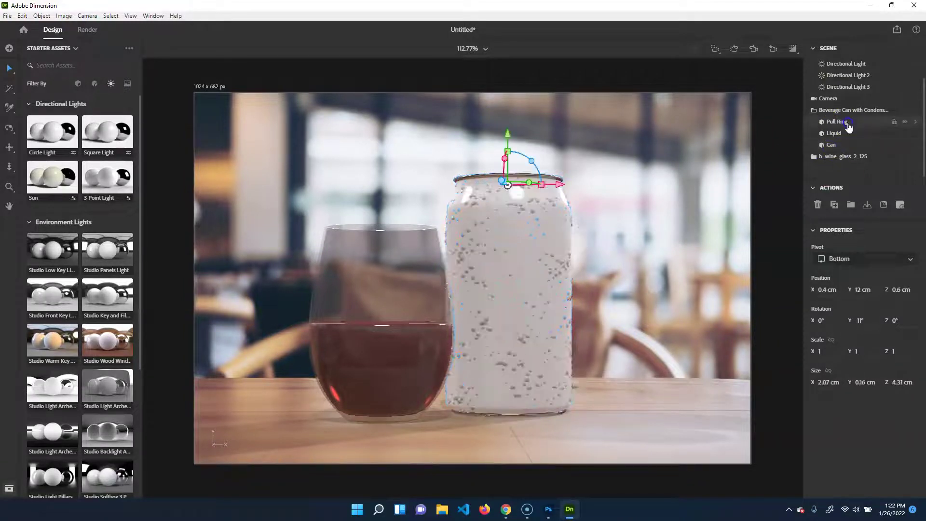
pyautogui.click(839, 134)
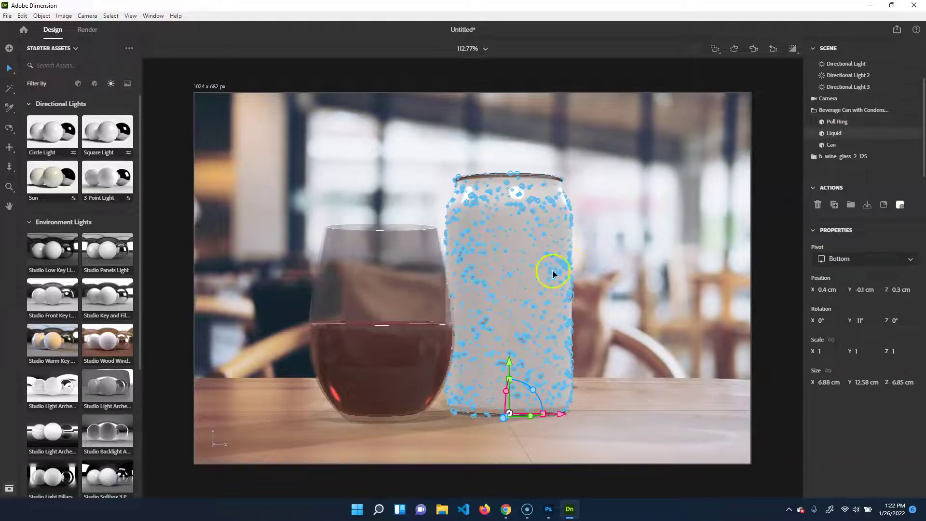
pyautogui.click(842, 146)
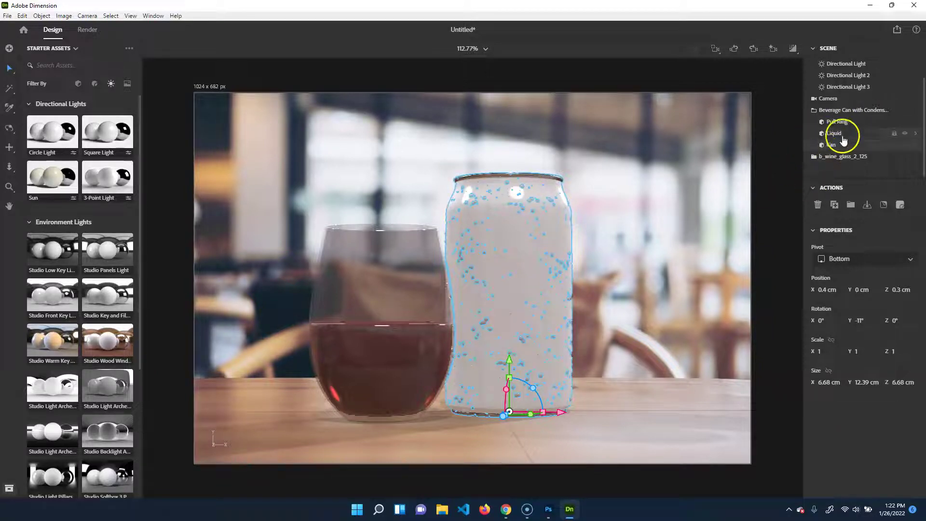
# - Expand the b_wine_glass_2_125 group and select its b_wine_glass_2_125_wine object
pyautogui.click(831, 159)
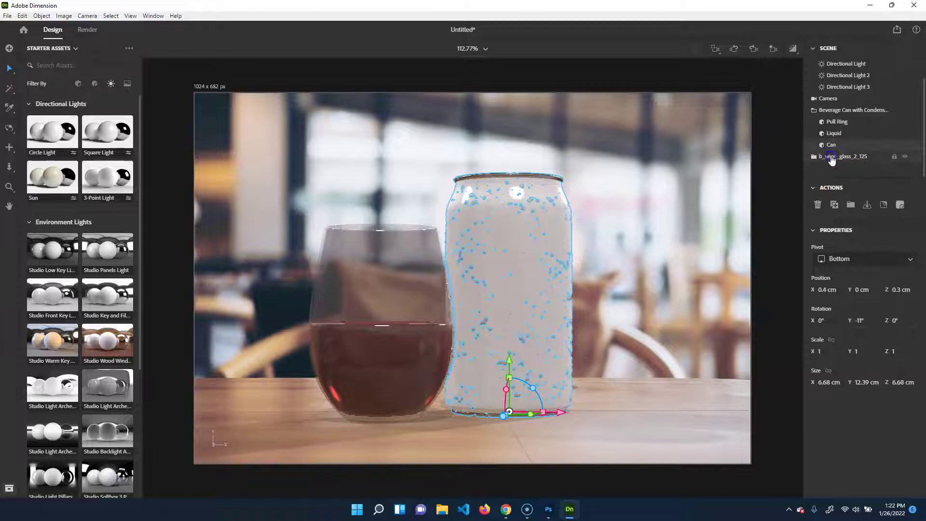
pyautogui.click(817, 158)
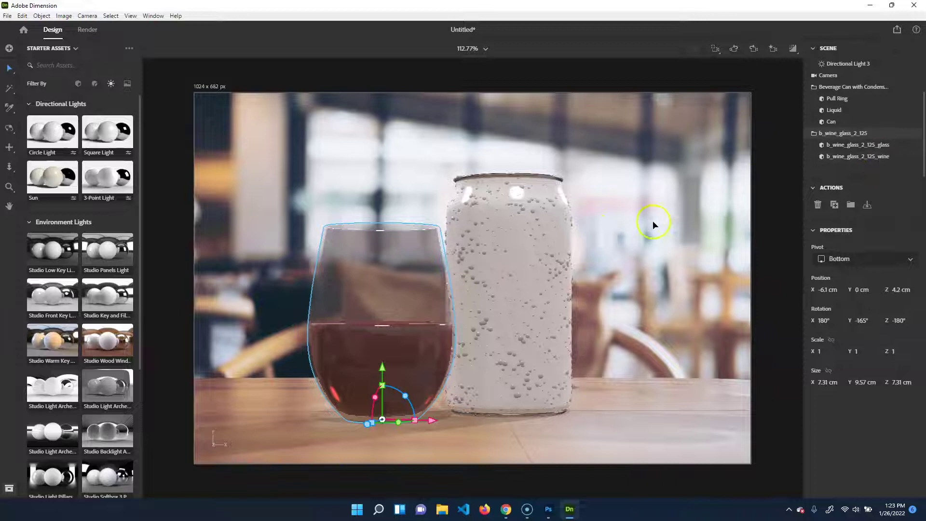
pyautogui.click(839, 157)
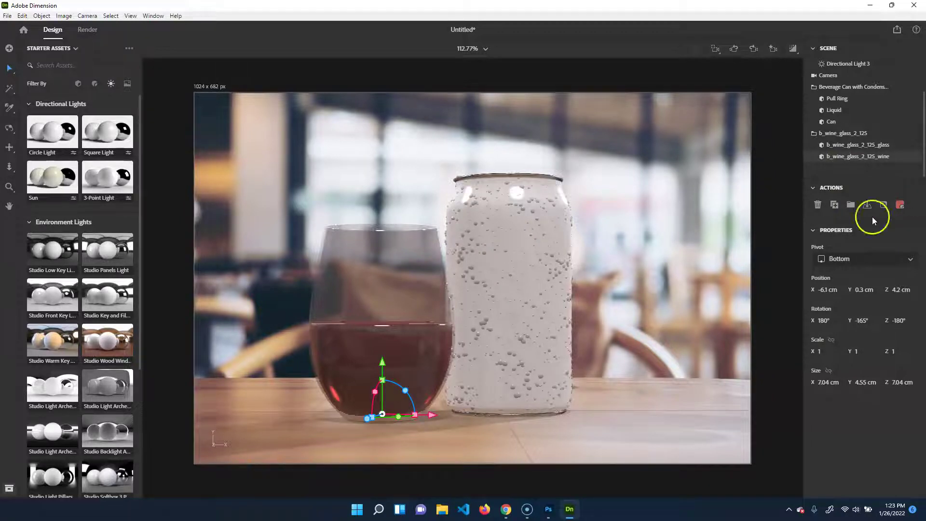
# - Replace the wine object's wine_Mat material with Beer from the Adobe Standard Materials
pyautogui.click(96, 85)
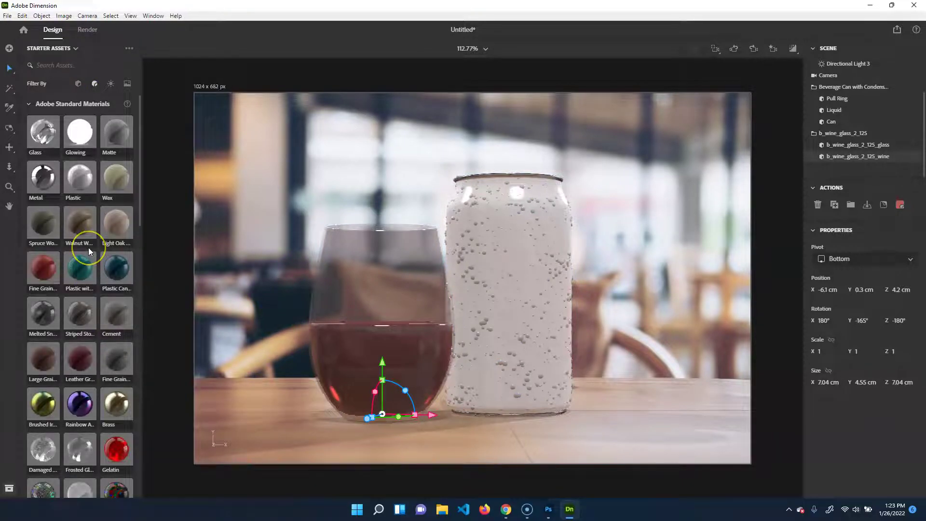
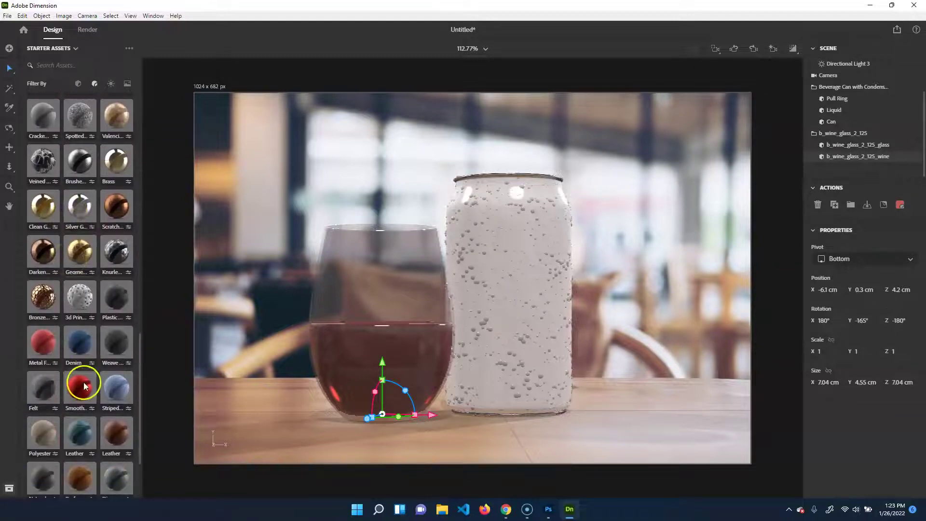
pyautogui.scroll(-3, 83, 381)
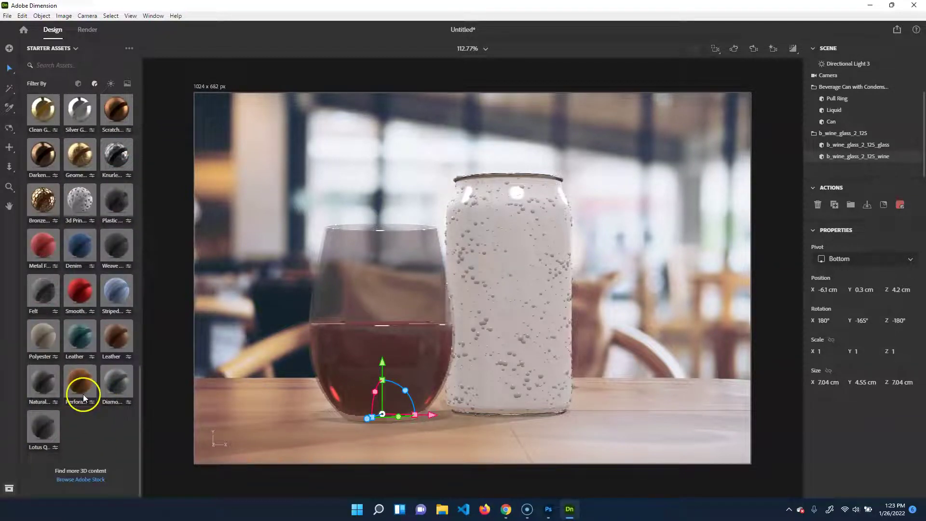
pyautogui.scroll(6, 96, 384)
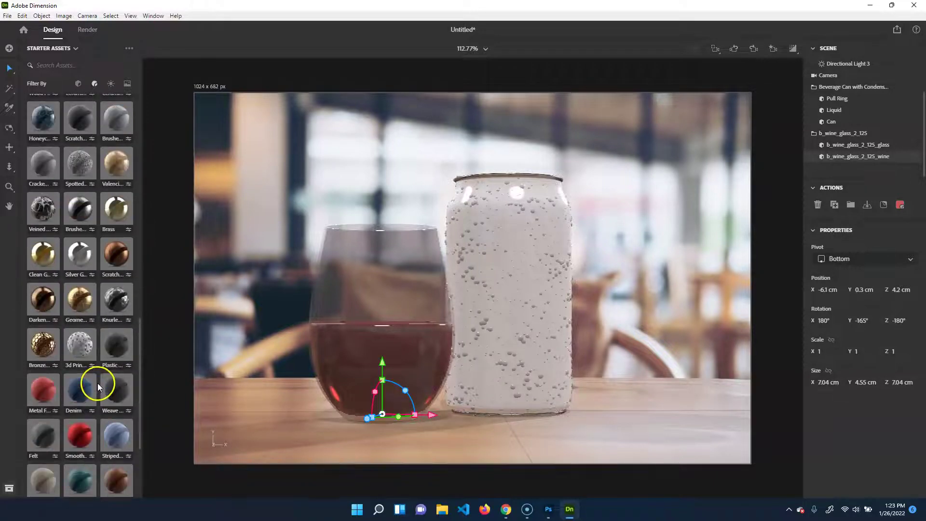
pyautogui.scroll(7, 98, 383)
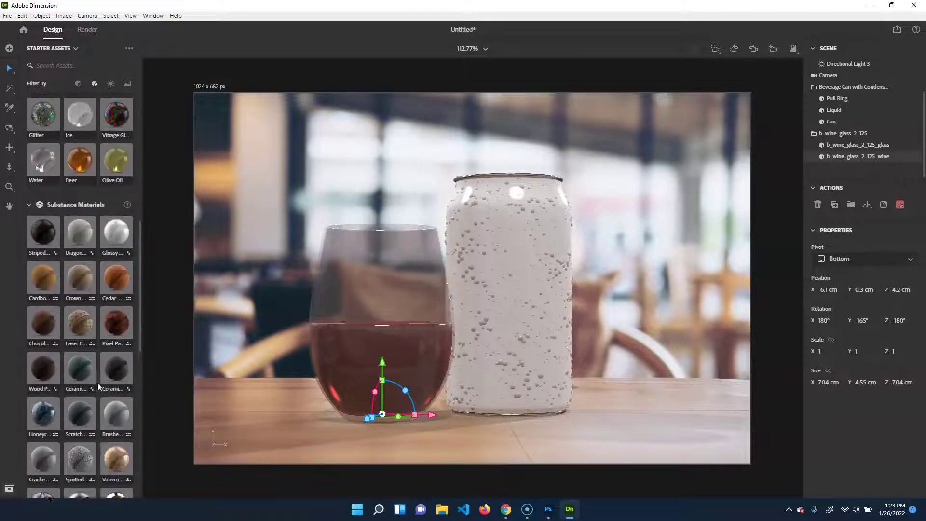
pyautogui.scroll(1, 98, 383)
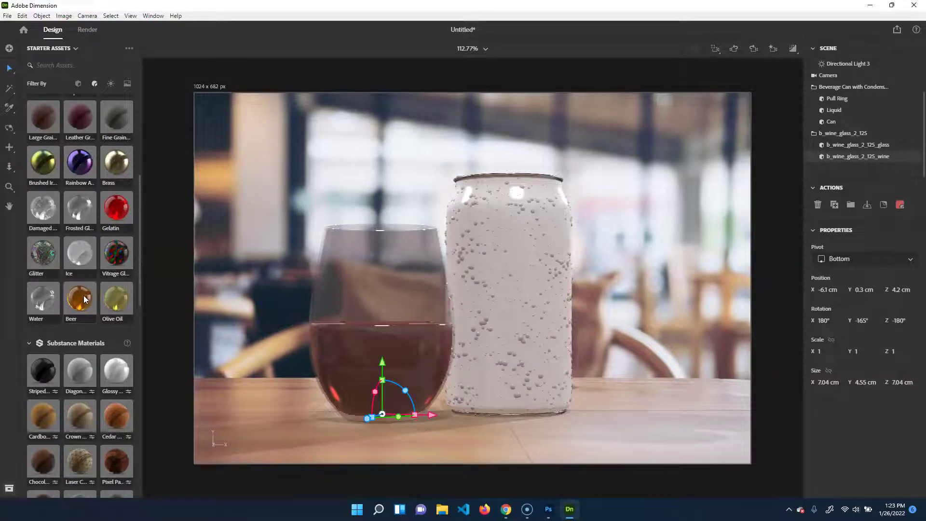
pyautogui.moveTo(71, 302); pyautogui.dragTo(904, 208)
pyautogui.click(900, 206)
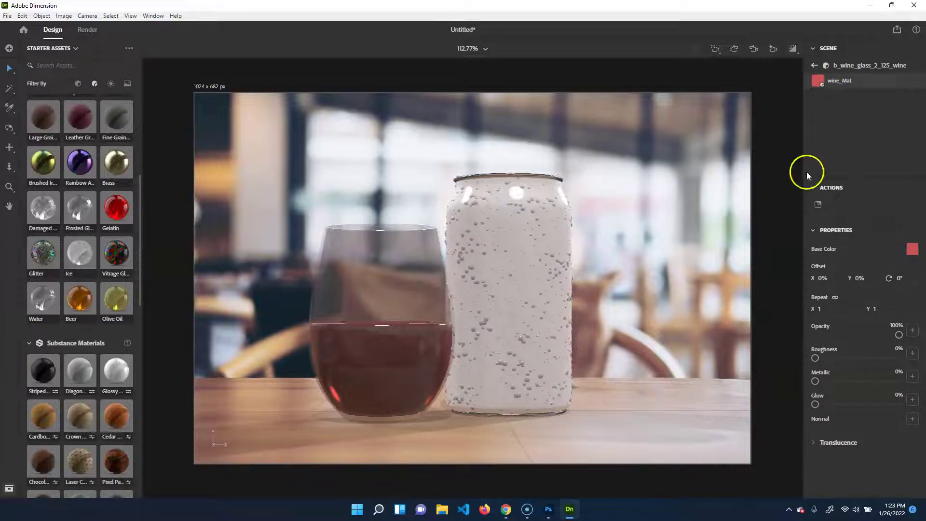
pyautogui.click(818, 206)
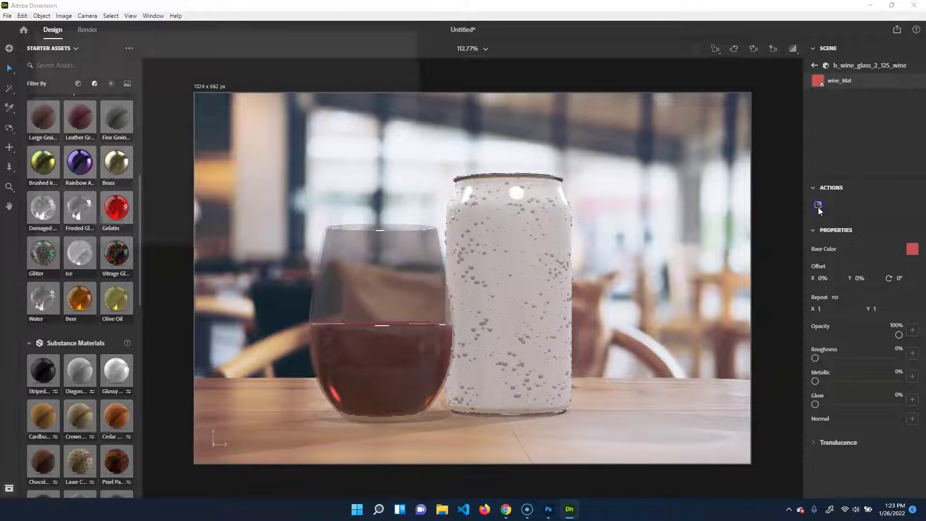
pyautogui.click(437, 254)
pyautogui.moveTo(80, 287); pyautogui.dragTo(867, 80)
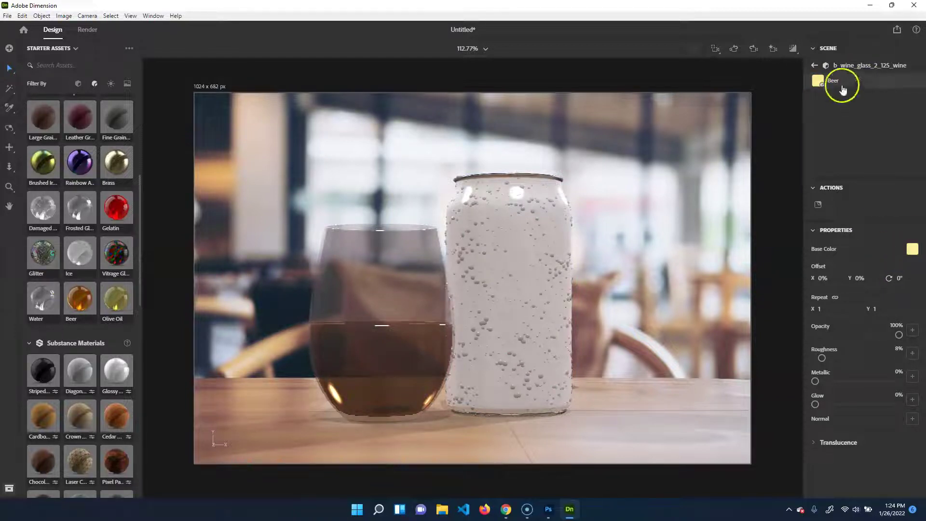
# - Darken the wine object's Beer material by setting its base color to brown, about RGB 99, 80, 52
pyautogui.click(815, 65)
pyautogui.scroll(-2, 839, 164)
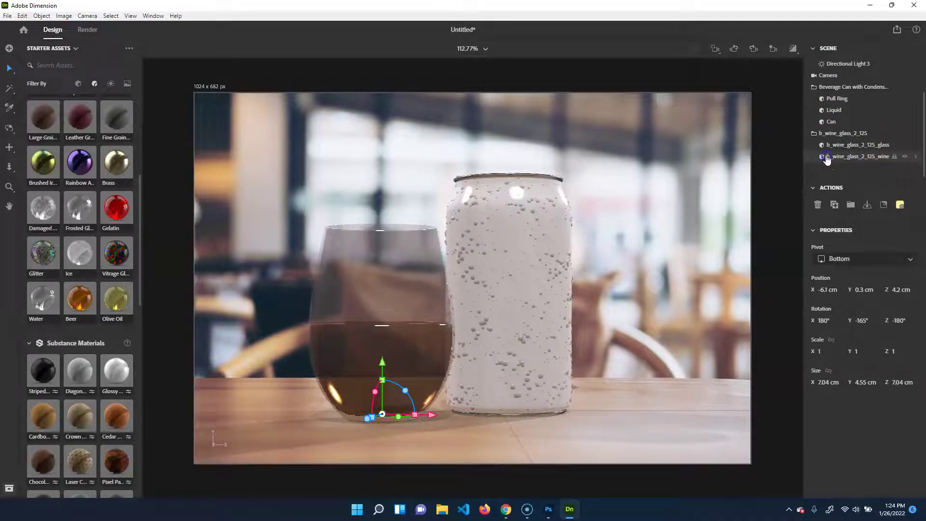
pyautogui.doubleClick(842, 156)
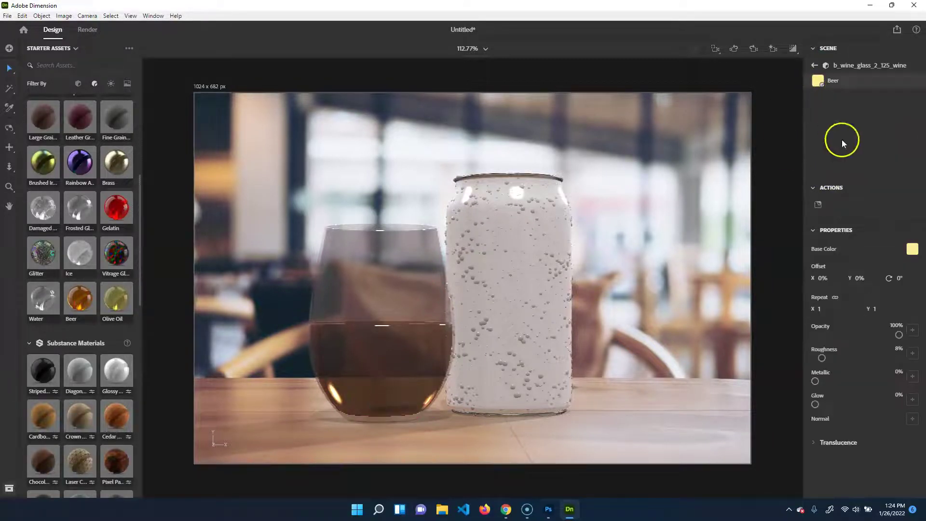
pyautogui.click(815, 65)
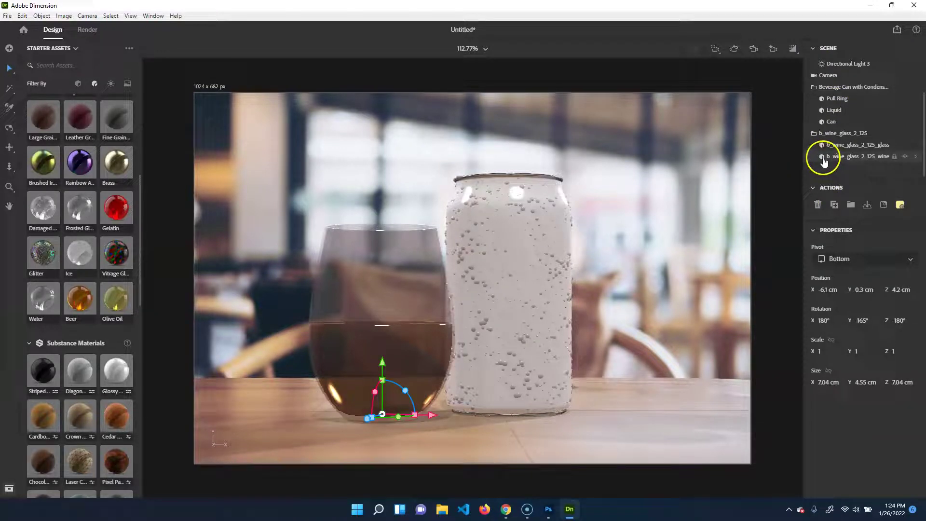
pyautogui.doubleClick(826, 157)
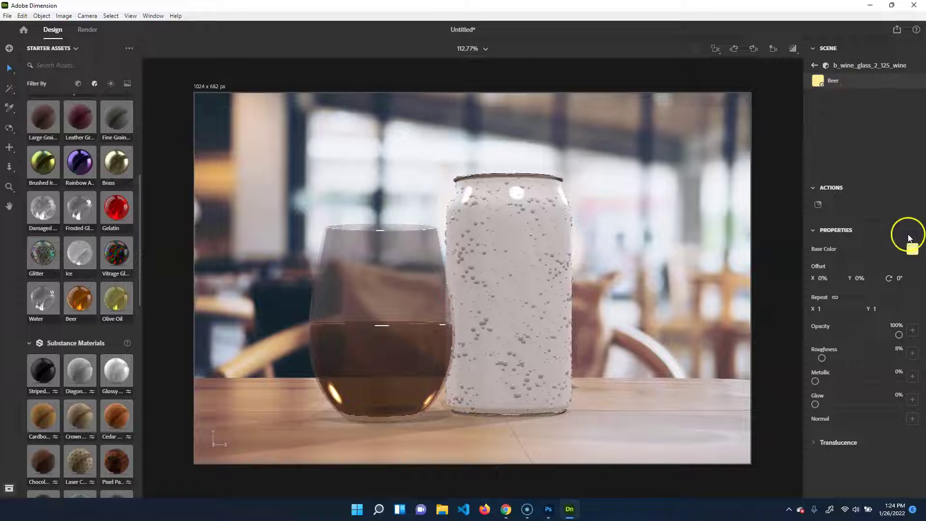
pyautogui.click(913, 250)
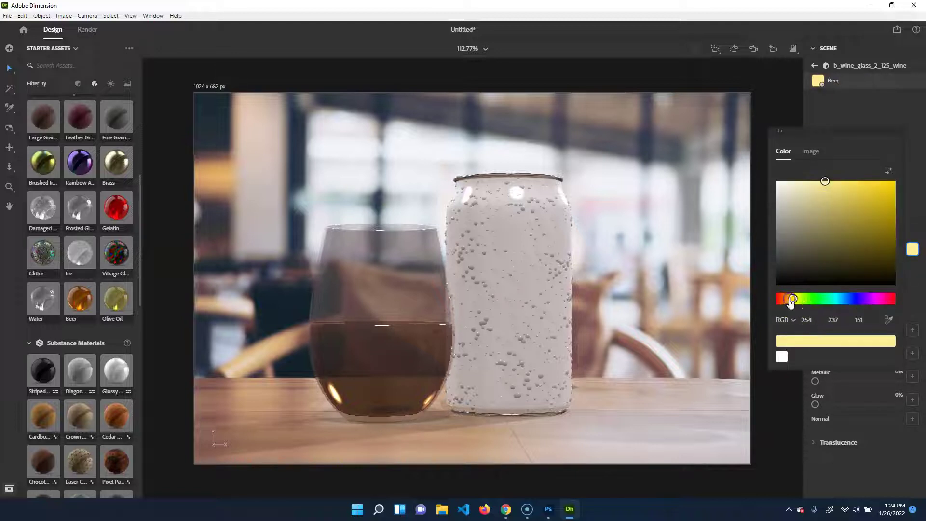
pyautogui.moveTo(791, 302); pyautogui.dragTo(789, 302)
pyautogui.moveTo(831, 197)
pyautogui.mouseDown()
pyautogui.moveTo(843, 237)
pyautogui.moveTo(835, 239)
pyautogui.mouseUp()
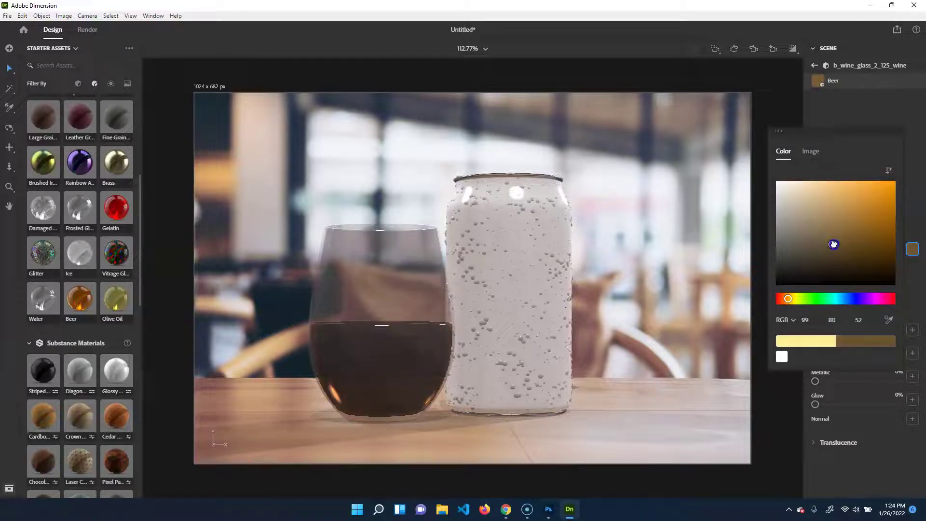
pyautogui.click(826, 103)
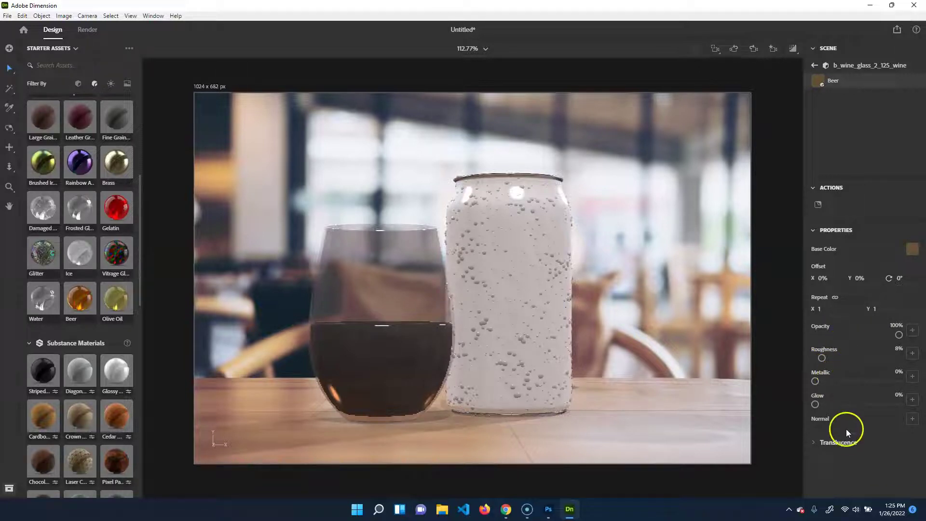
# - Lower the Density in the Beer material's Translucence settings to 0
pyautogui.click(830, 443)
pyautogui.scroll(-2, 835, 439)
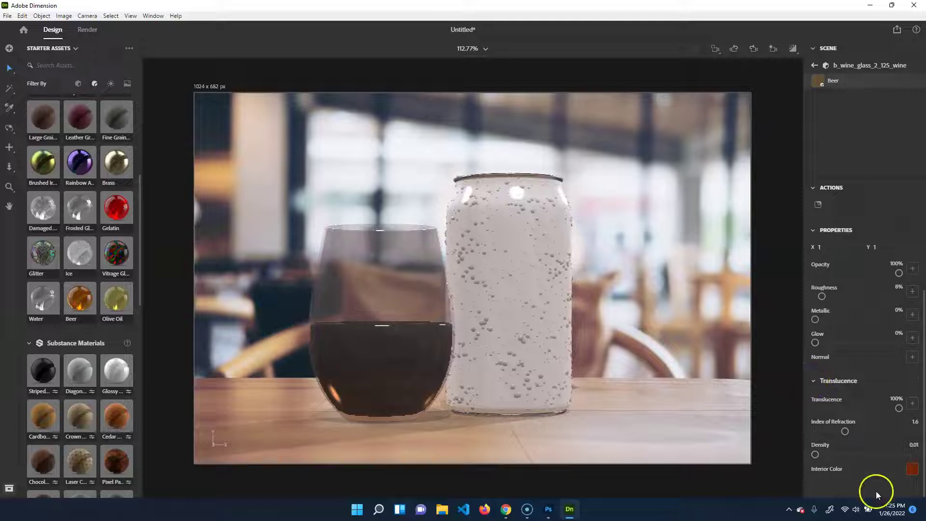
pyautogui.moveTo(816, 455); pyautogui.dragTo(792, 453)
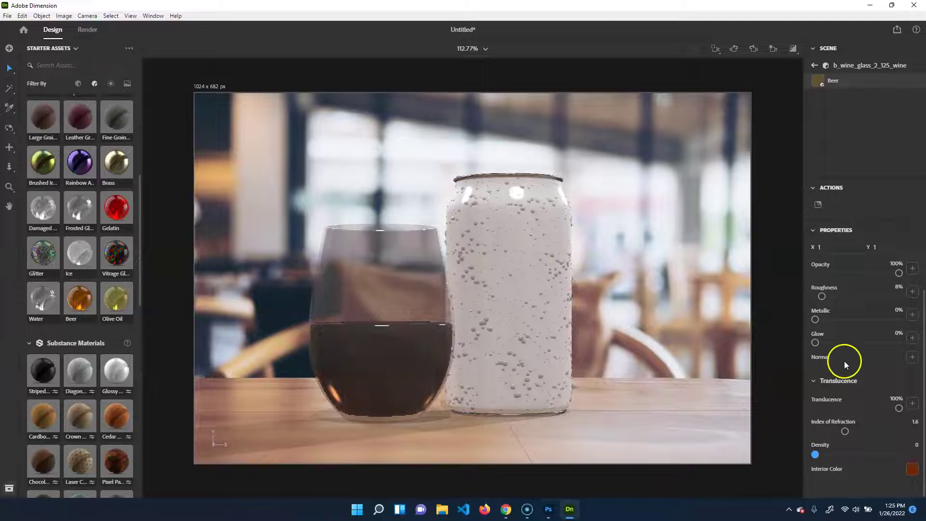
# - Check the darkened drink and the can in the render preview, and return to the normal canvas view
pyautogui.scroll(3, 862, 385)
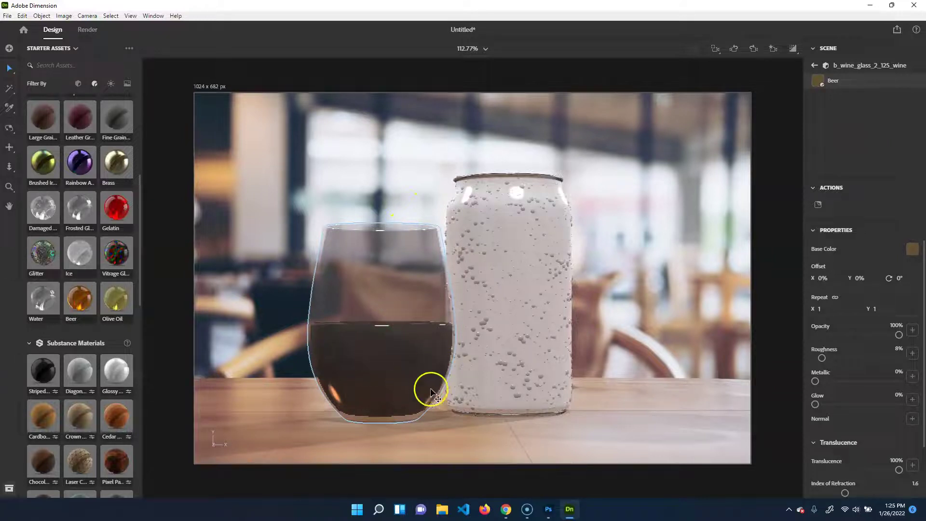
pyautogui.click(791, 49)
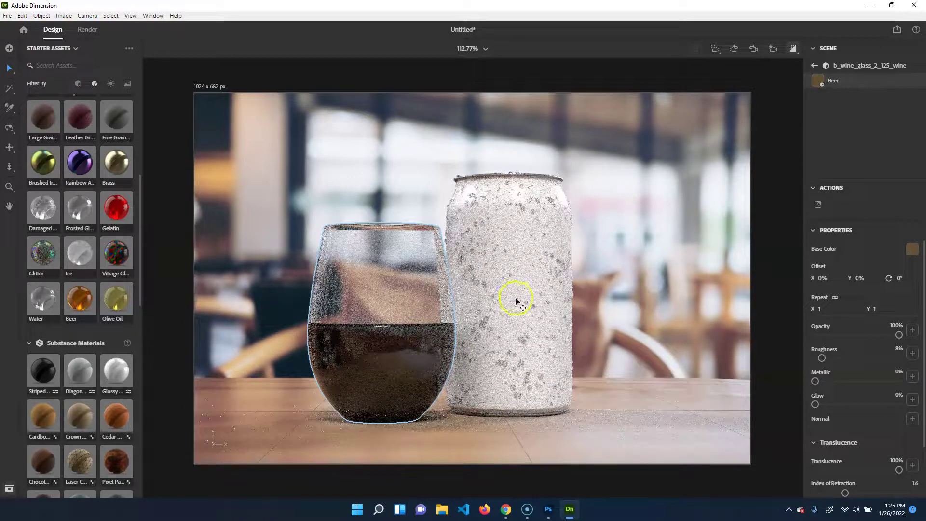
pyautogui.click(793, 48)
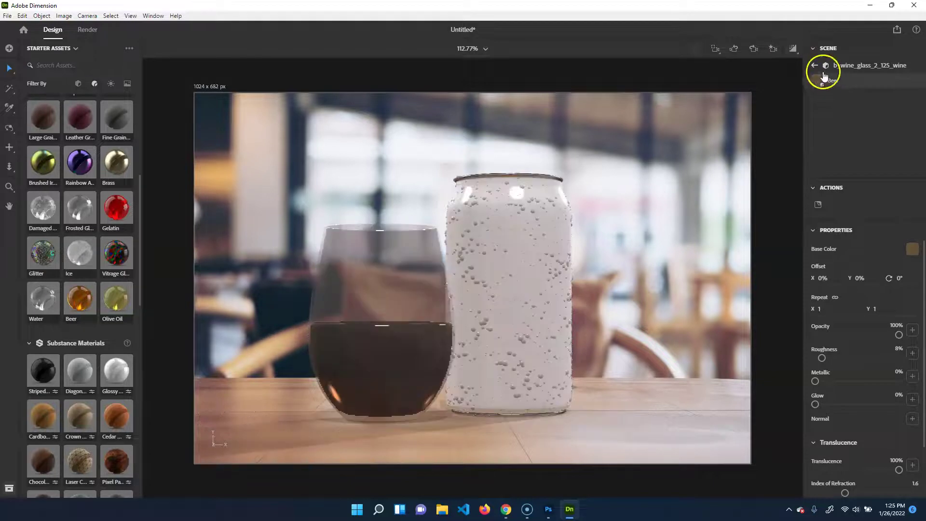
# - Set the base color of the Can object's Can Material to dark blue, about RGB 34, 53, 125
pyautogui.click(815, 65)
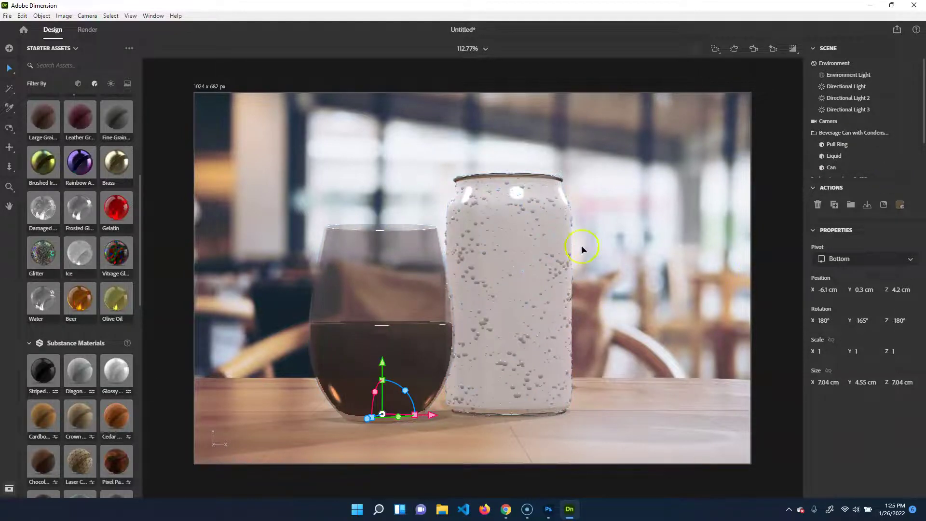
pyautogui.scroll(-2, 849, 162)
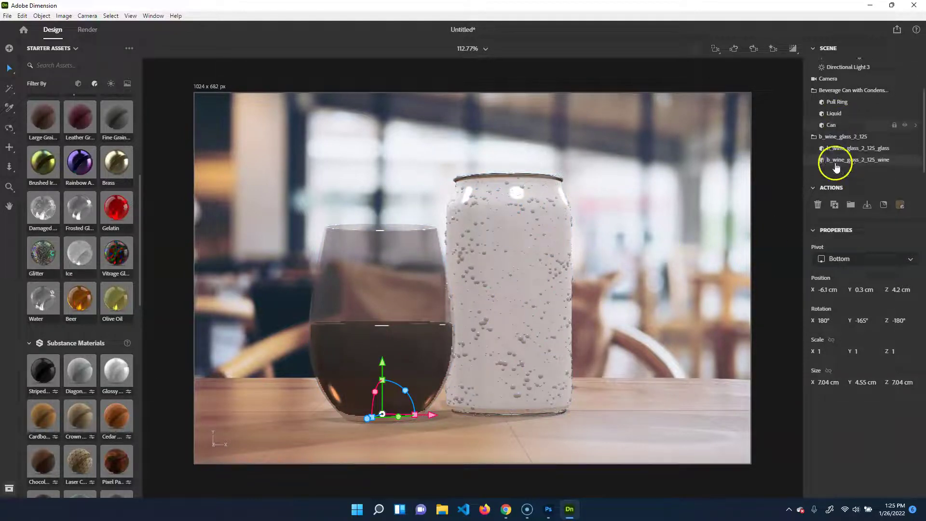
pyautogui.click(836, 99)
pyautogui.click(851, 112)
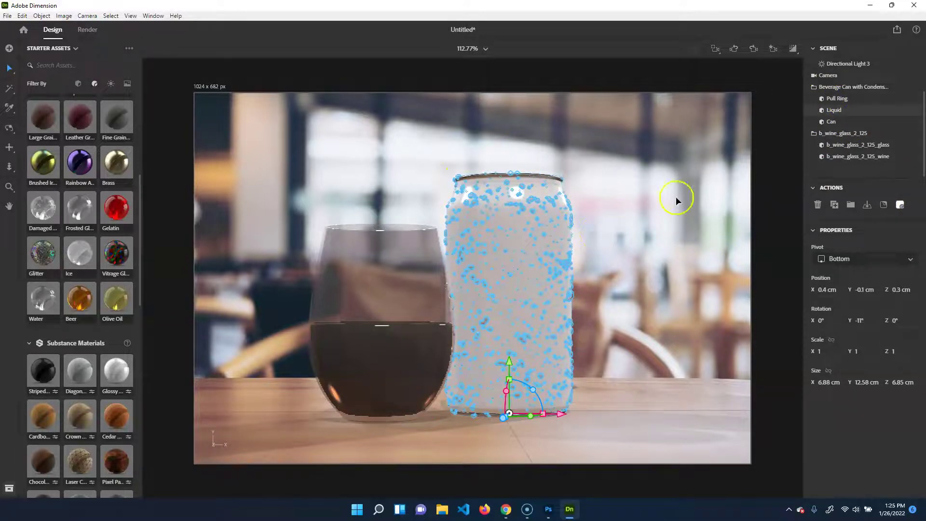
pyautogui.click(829, 121)
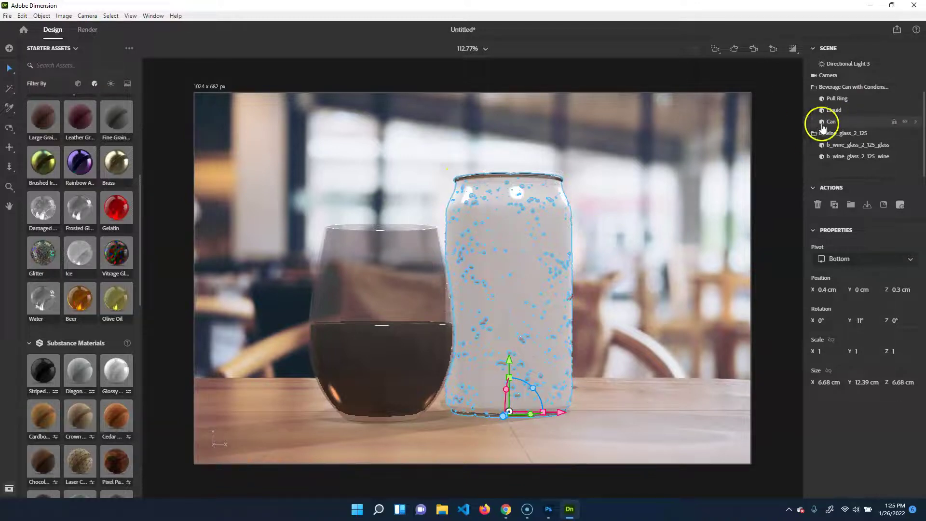
pyautogui.doubleClick(824, 123)
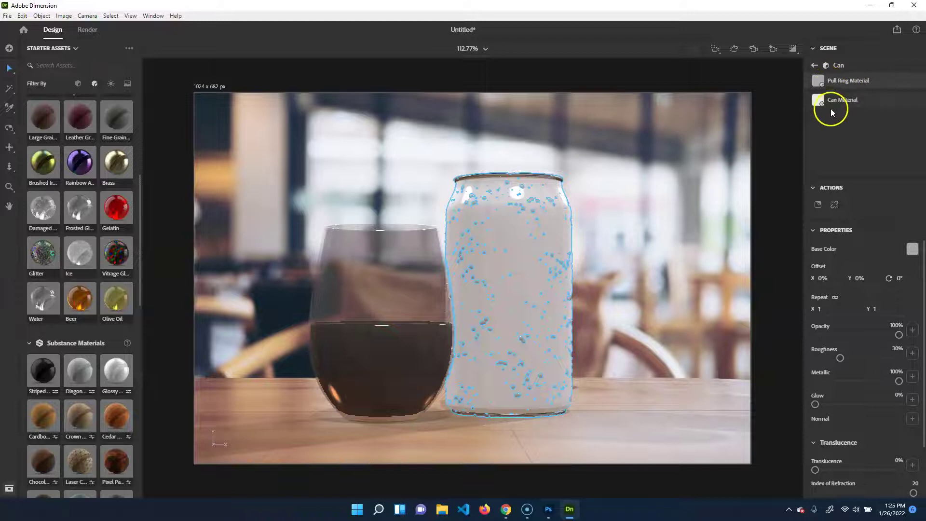
pyautogui.click(815, 103)
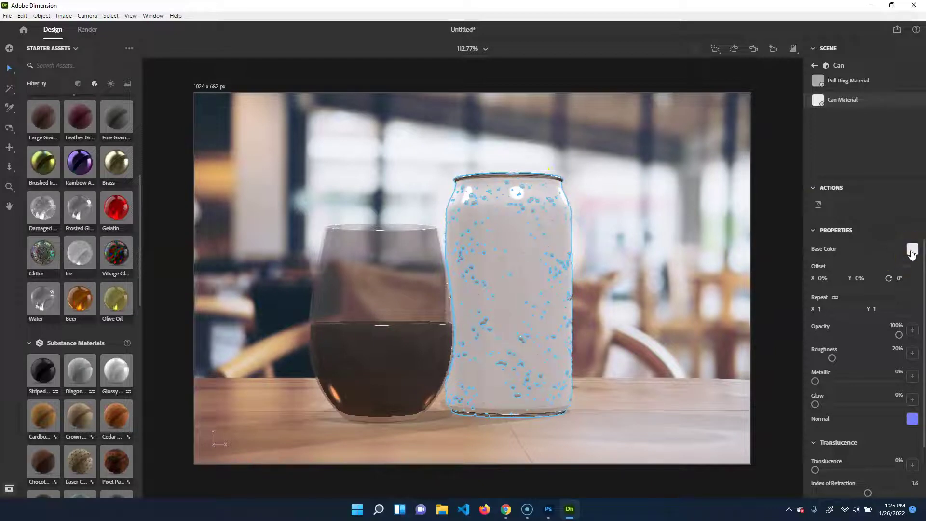
pyautogui.click(912, 250)
pyautogui.moveTo(820, 197); pyautogui.dragTo(865, 226)
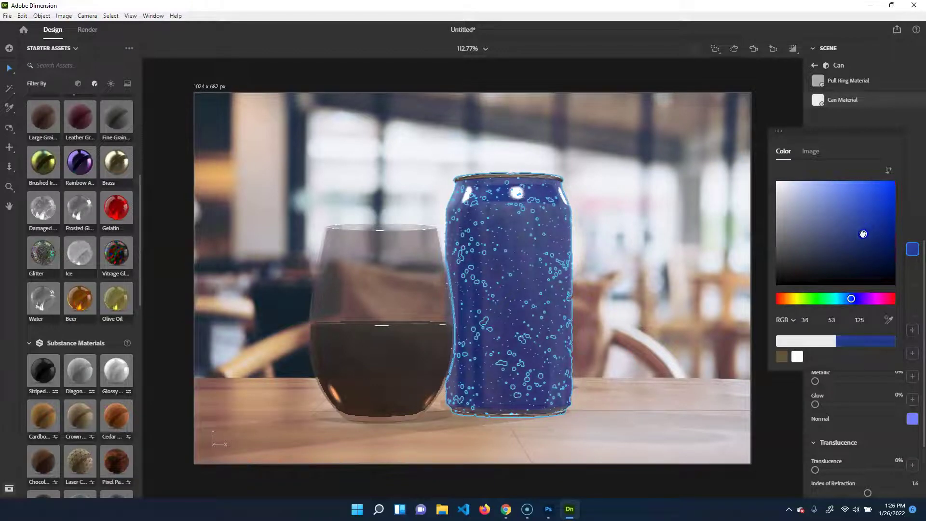
pyautogui.click(812, 127)
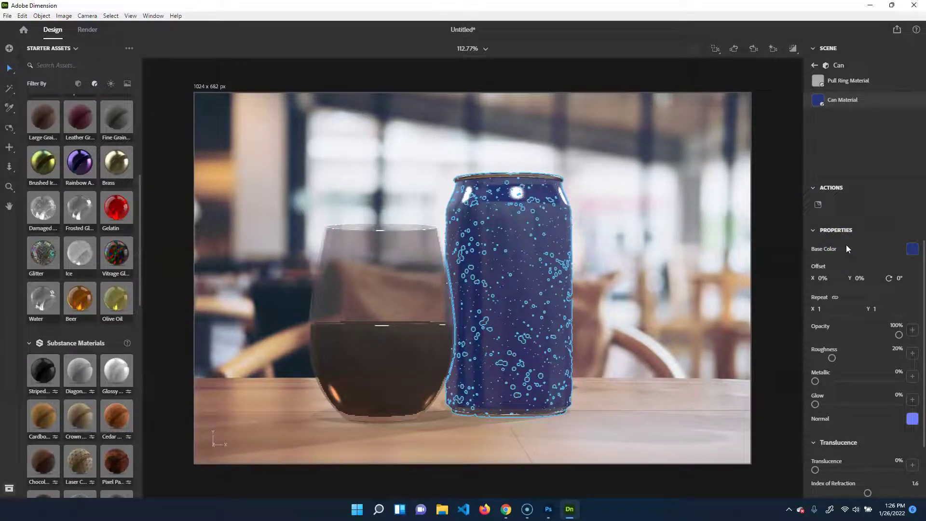
# - Place the image pepsiNewLogoForDim.png from the Desktop's vcp119_files folder as a graphic on the Can Material
pyautogui.click(817, 207)
pyautogui.click(819, 207)
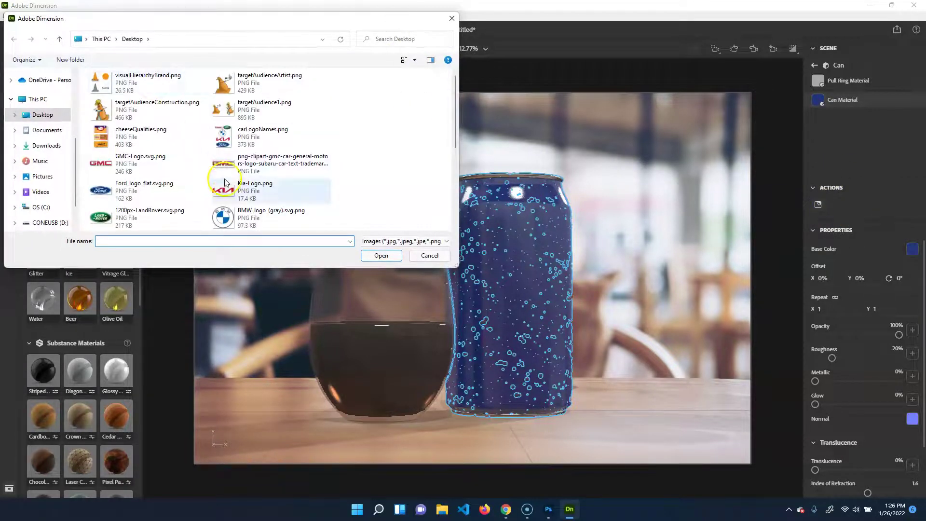
pyautogui.scroll(-5, 241, 161)
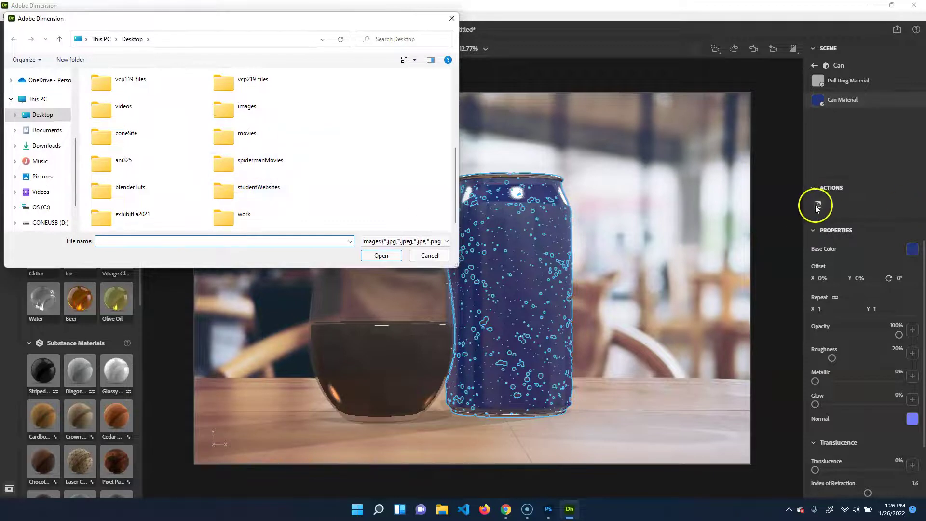
pyautogui.scroll(5, 265, 163)
pyautogui.scroll(-3, 269, 167)
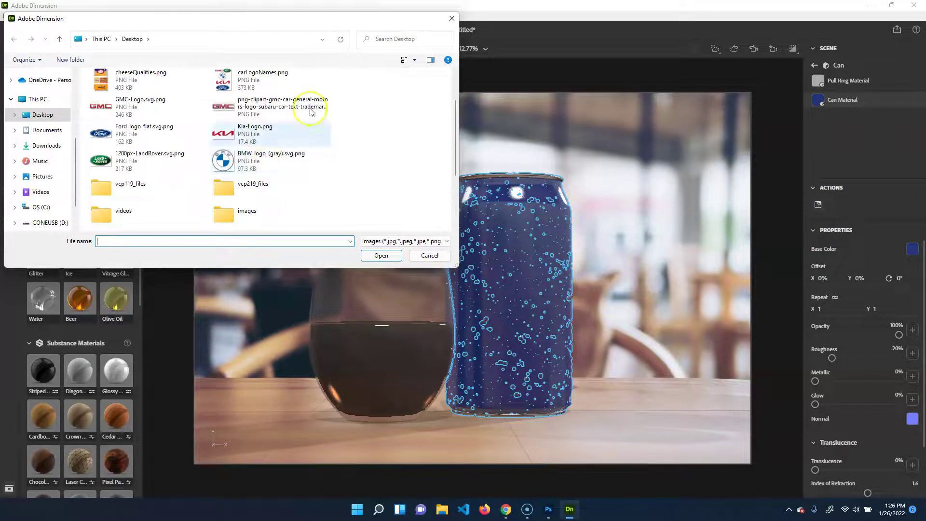
pyautogui.doubleClick(226, 187)
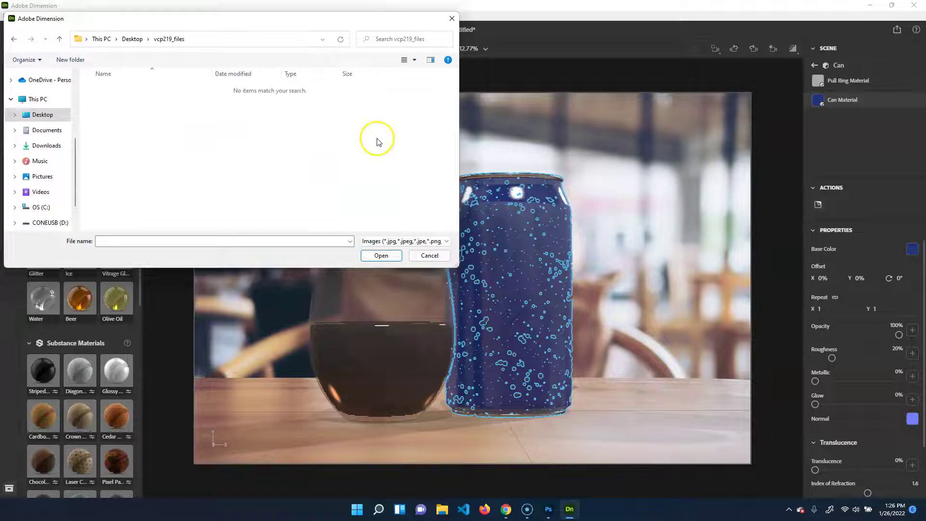
pyautogui.click(138, 40)
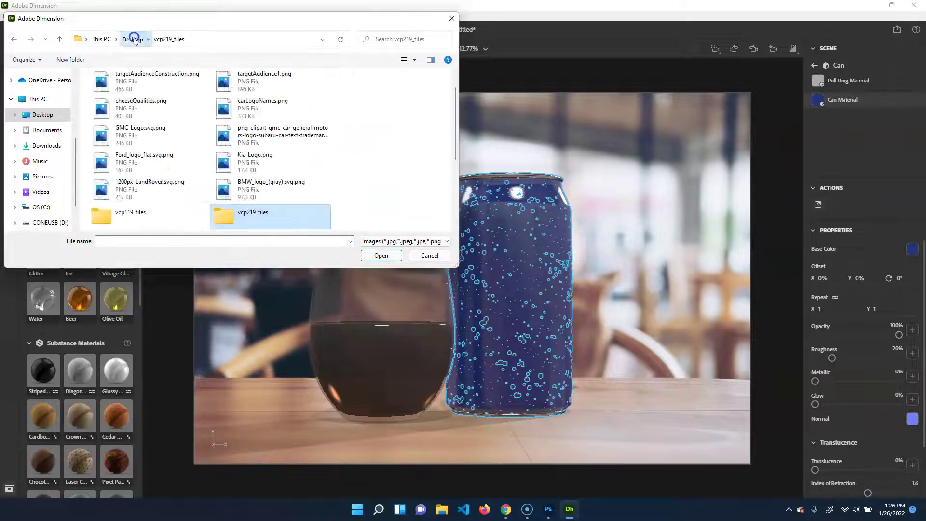
pyautogui.doubleClick(129, 210)
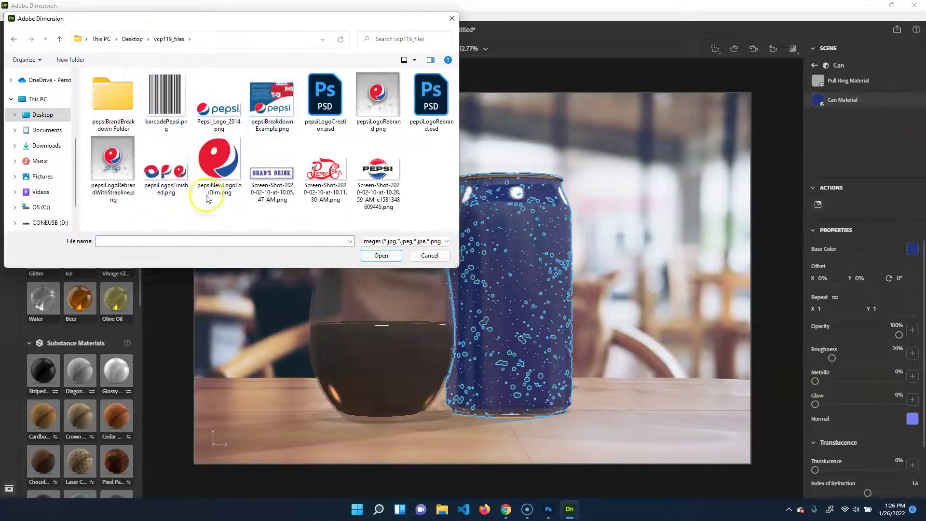
pyautogui.click(216, 186)
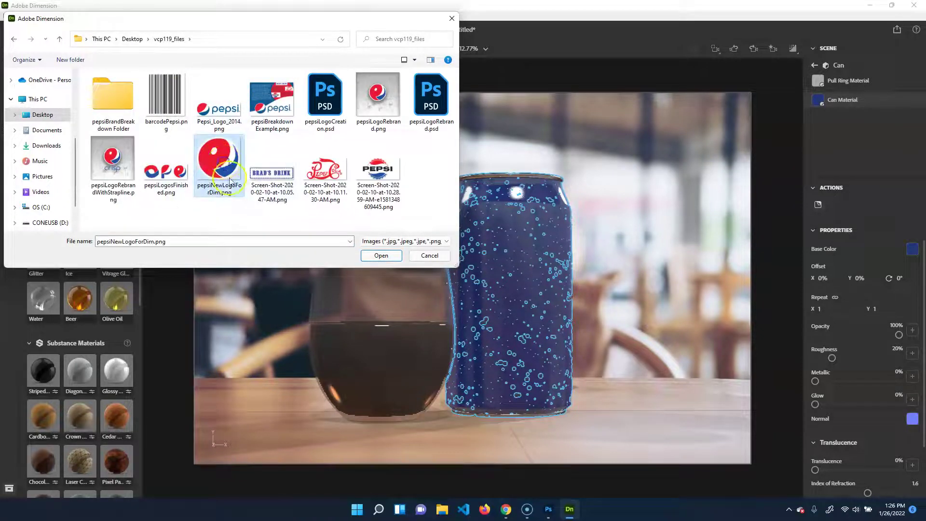
pyautogui.click(381, 256)
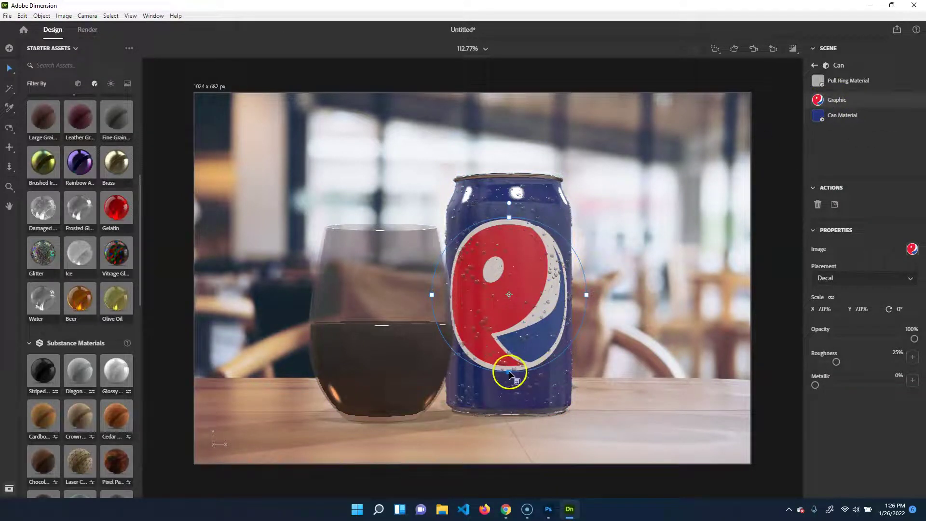
# - Shrink the logo decal proportionally to about 4.8% and move it higher on the can's front
pyautogui.moveTo(510, 373); pyautogui.dragTo(530, 293)
pyautogui.click(530, 293)
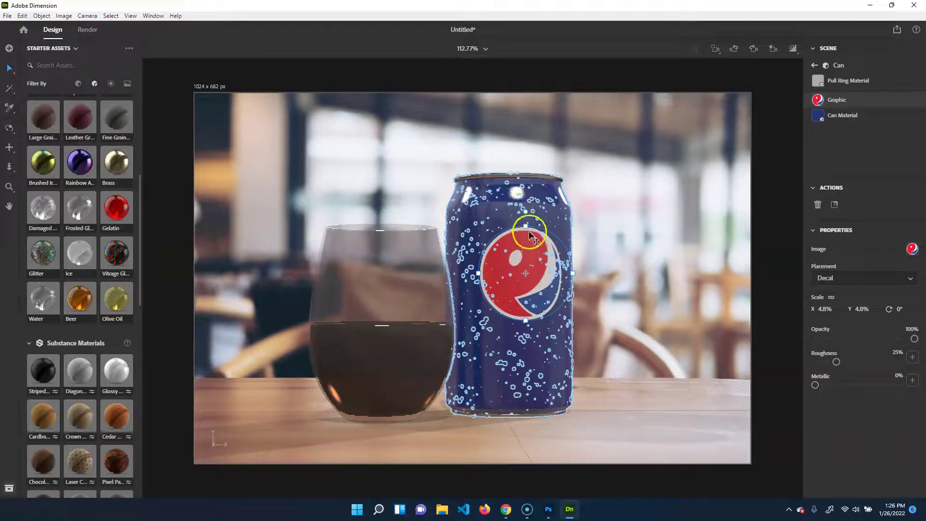
pyautogui.moveTo(525, 226); pyautogui.dragTo(516, 202)
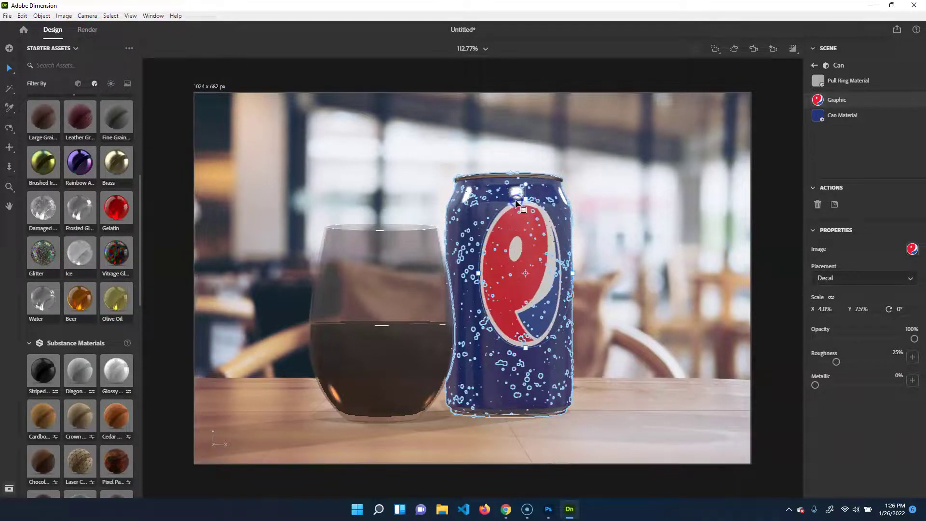
pyautogui.click(566, 313)
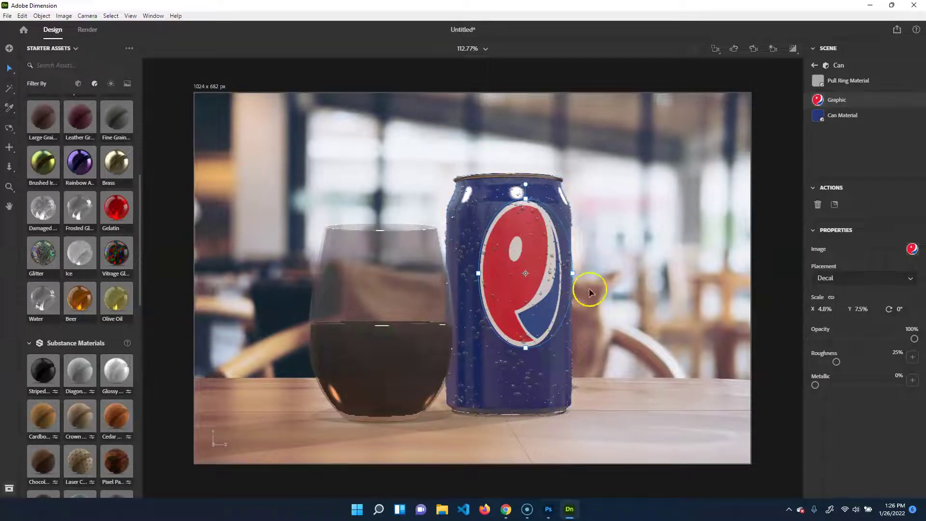
pyautogui.hotkey('ctrl', 'z')
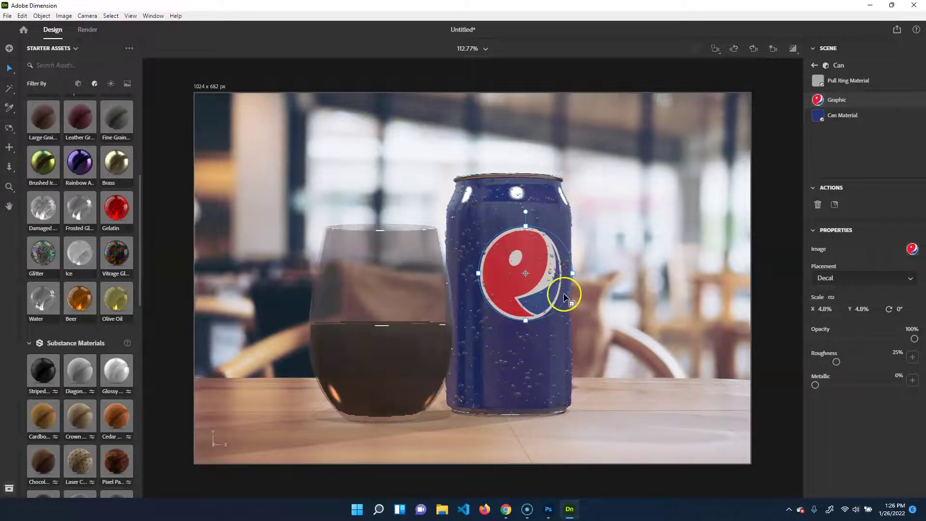
# - Nudge the logo decal slightly up and left toward the centre of the can
pyautogui.moveTo(539, 282)
pyautogui.mouseDown()
pyautogui.moveTo(537, 267)
pyautogui.moveTo(526, 277)
pyautogui.mouseUp()
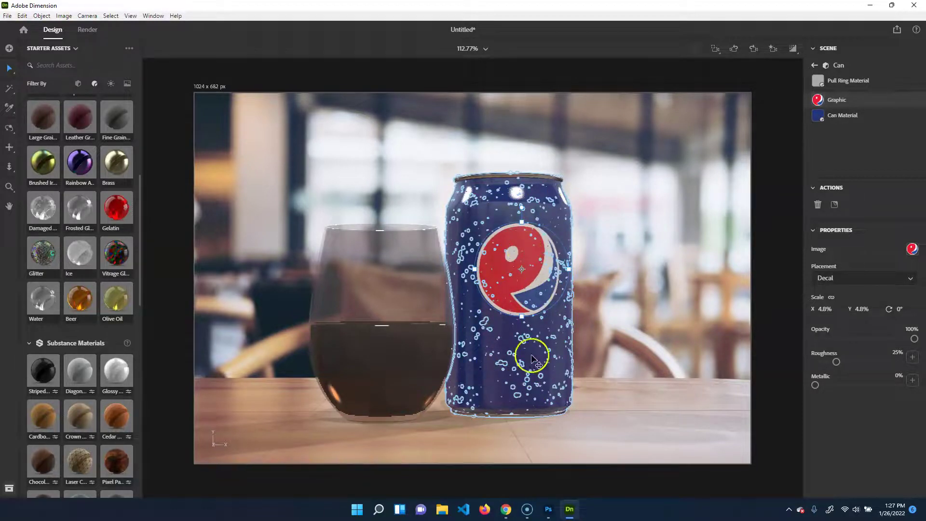
# - Start adding a second graphic to the can, and check the DrinkPepsi barcode on the barcode generator page in Chrome before returning to Dimension
pyautogui.click(834, 205)
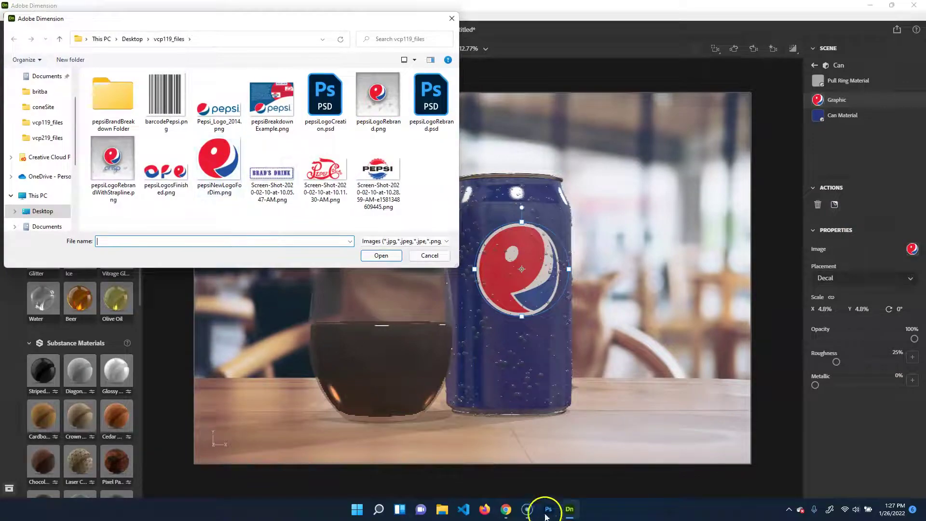
pyautogui.click(506, 510)
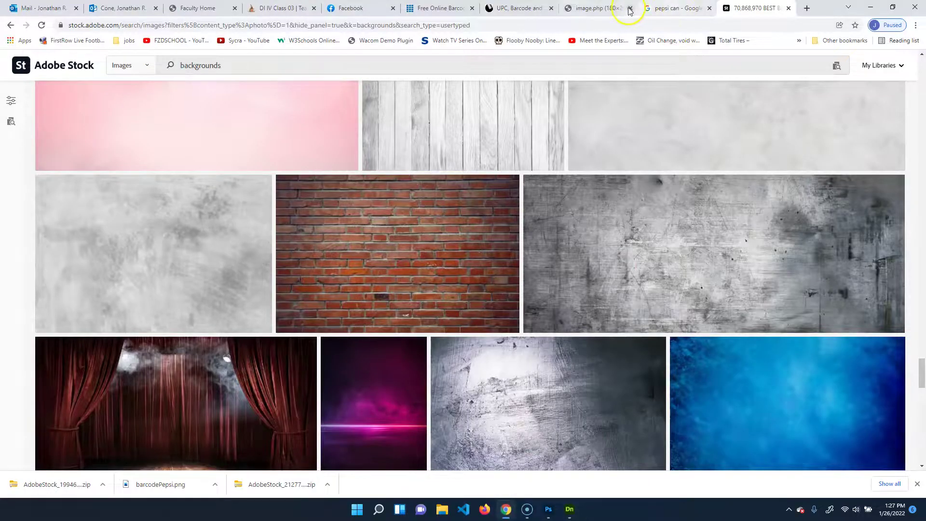
pyautogui.click(521, 8)
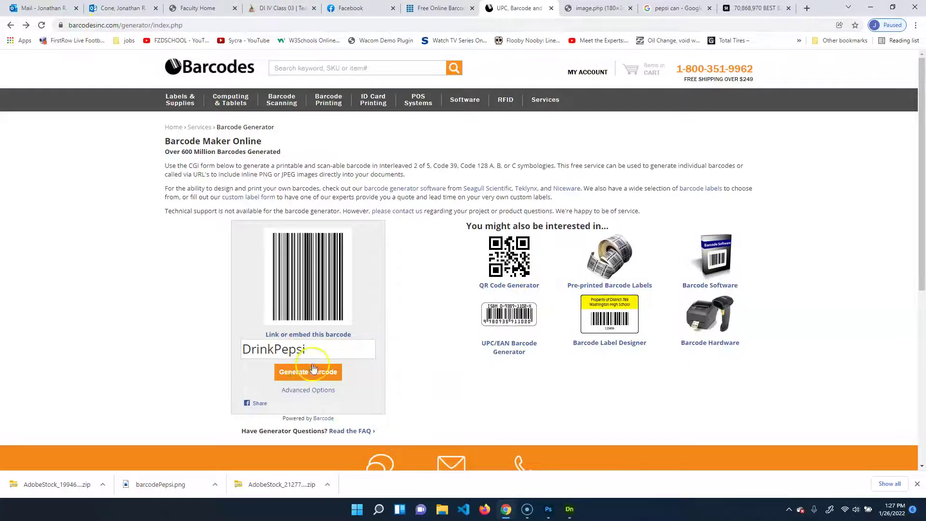
pyautogui.rightClick(297, 273)
pyautogui.click(616, 390)
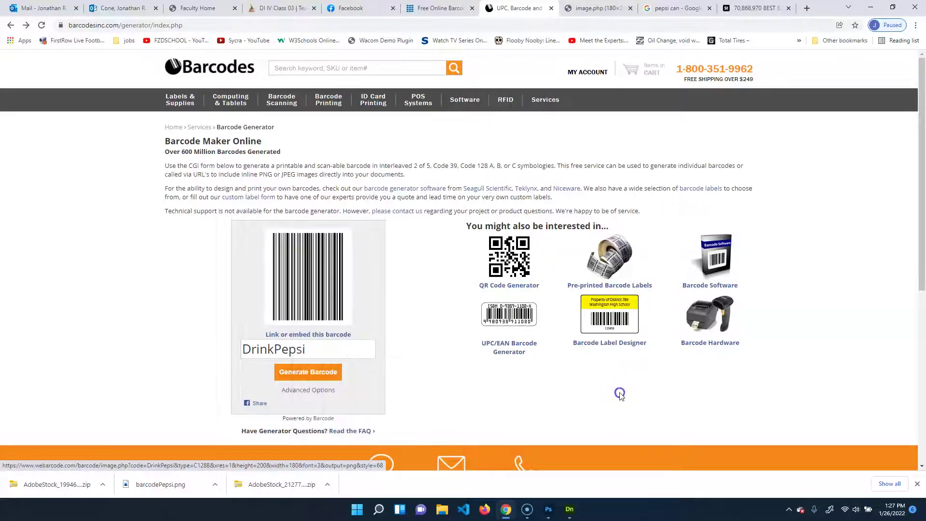
pyautogui.click(550, 483)
pyautogui.click(568, 508)
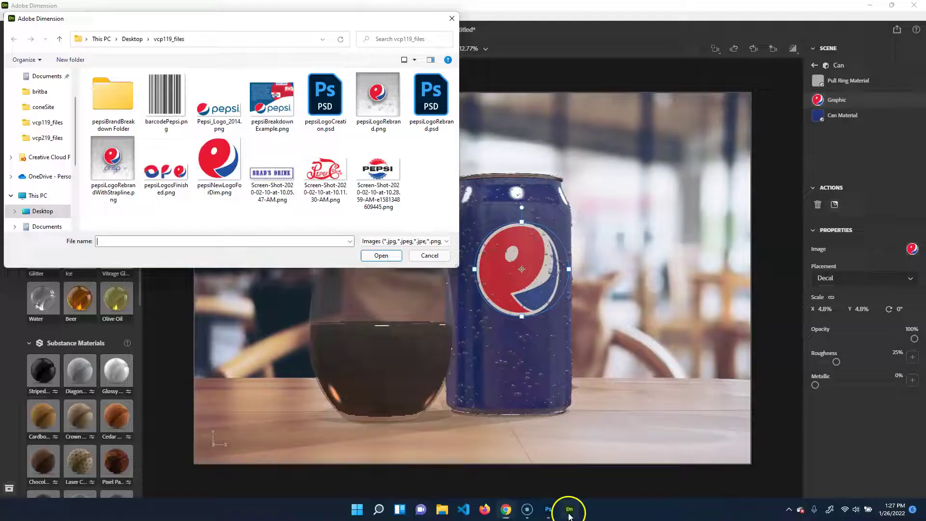
# - Place barcodePepsi.png as a decal on the can and shrink it to about 2.2% near the can's lower left edge
pyautogui.click(166, 99)
pyautogui.click(381, 254)
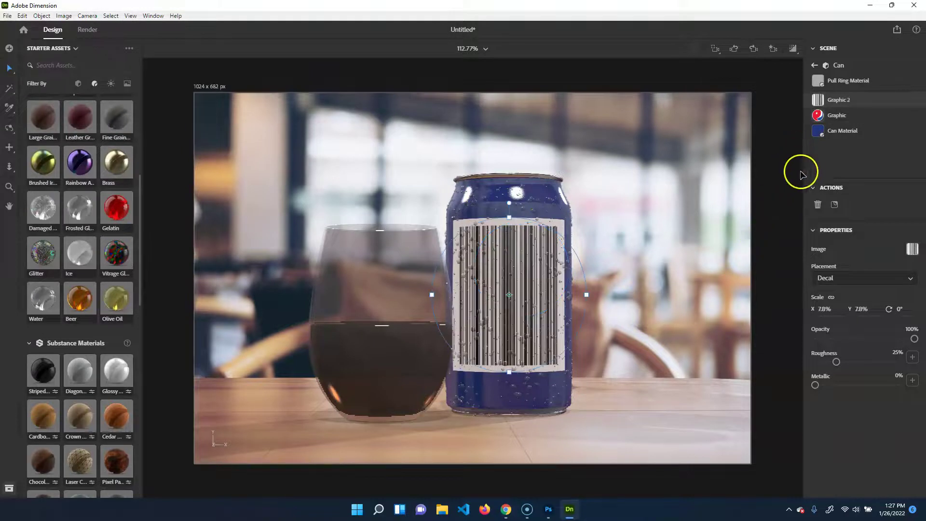
pyautogui.moveTo(589, 296); pyautogui.dragTo(470, 393)
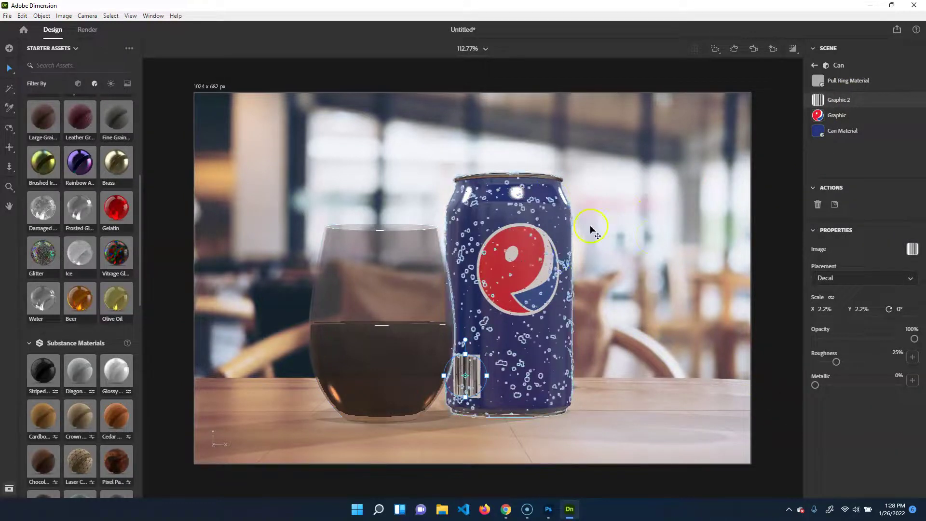
# - Check the glass and branded can with the render preview, and turn the preview off again
pyautogui.click(793, 48)
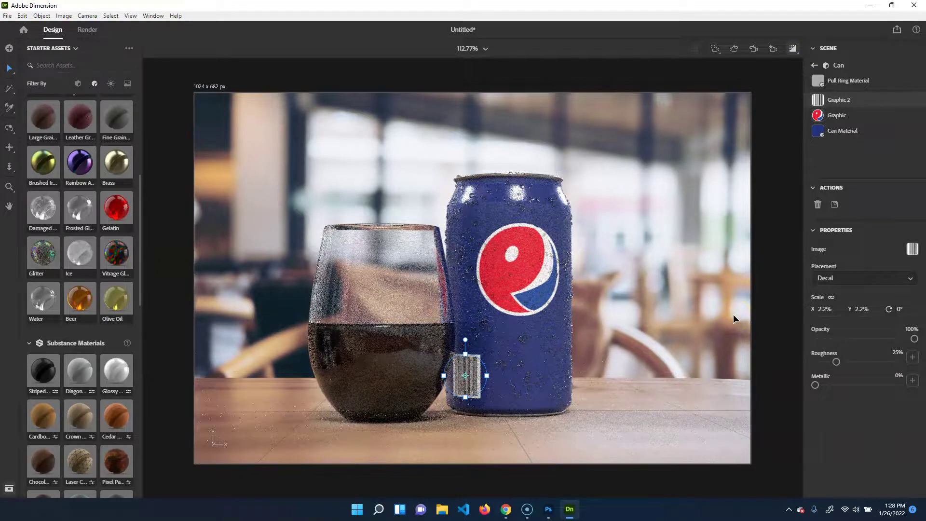
pyautogui.click(793, 48)
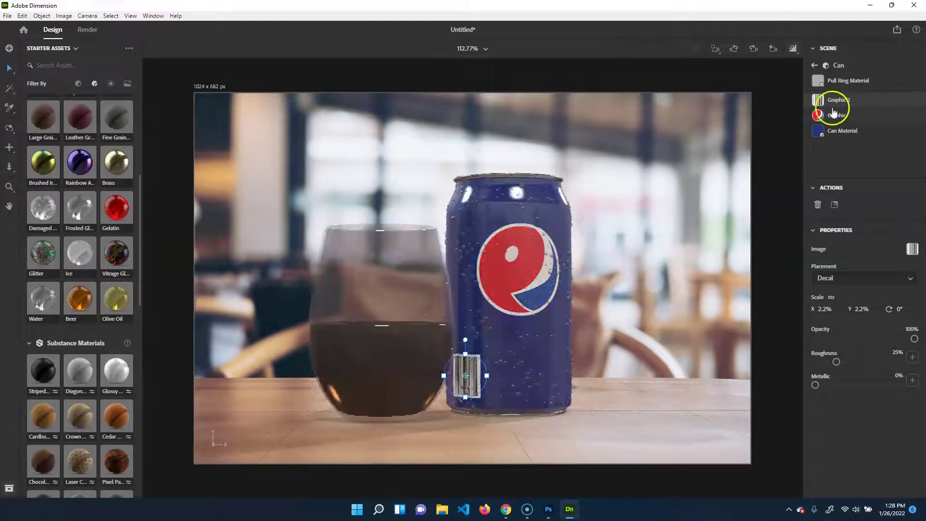
# - Go to the render settings and set the export filename to the author's surname followed by PepsiRebrand
pyautogui.click(88, 31)
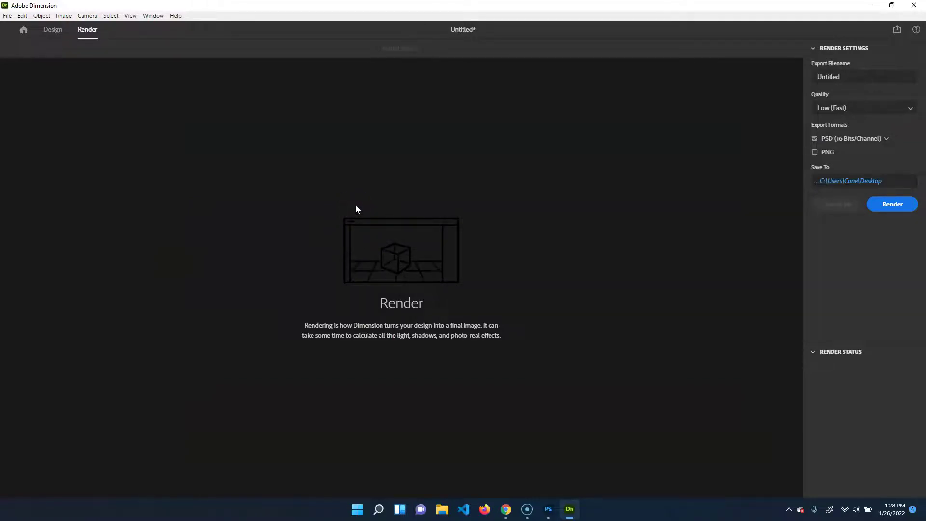
pyautogui.click(858, 80)
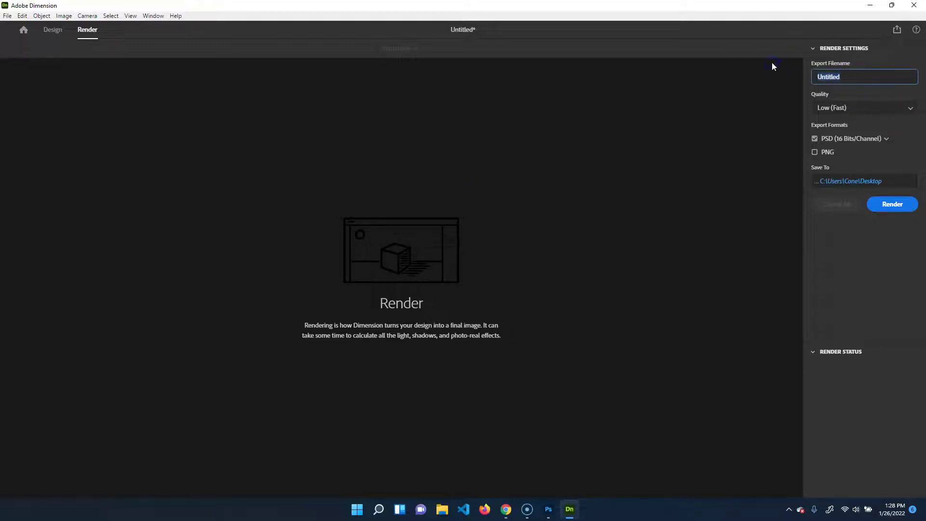
pyautogui.write('pip')
pyautogui.press('BackSpace')
pyautogui.press('BackSpace')
pyautogui.write('conePepsiRebrand')
# - Set the render quality to High (Slow)
pyautogui.click(875, 107)
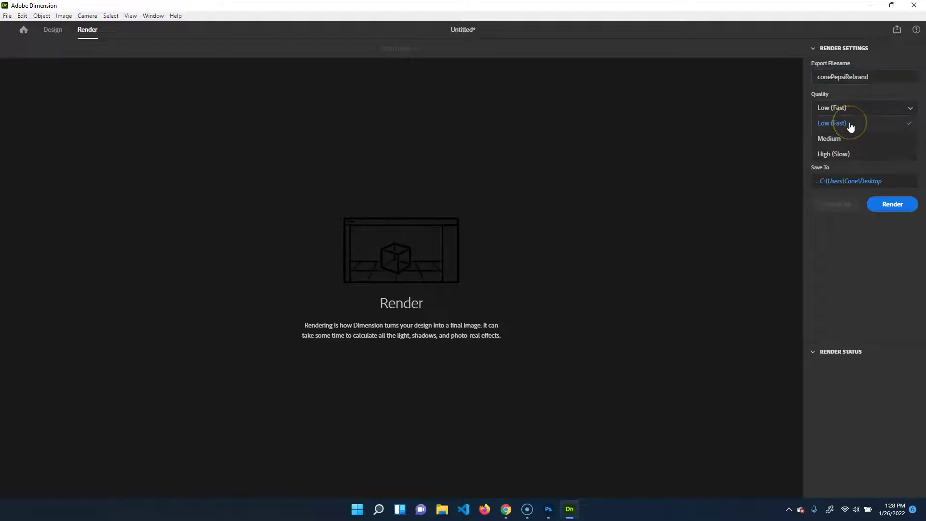
pyautogui.moveTo(842, 139); pyautogui.dragTo(856, 158)
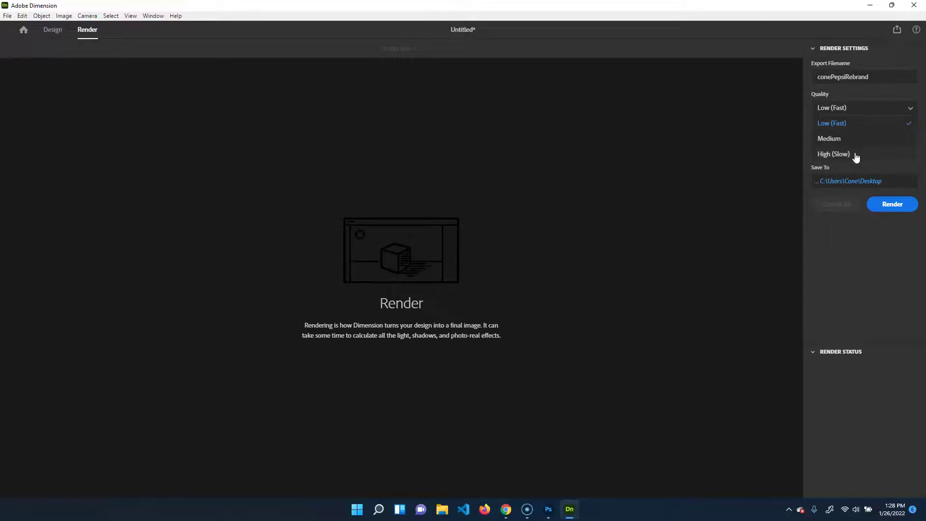
pyautogui.click(855, 157)
pyautogui.moveTo(855, 140); pyautogui.dragTo(836, 145)
pyautogui.click(835, 145)
pyautogui.click(839, 145)
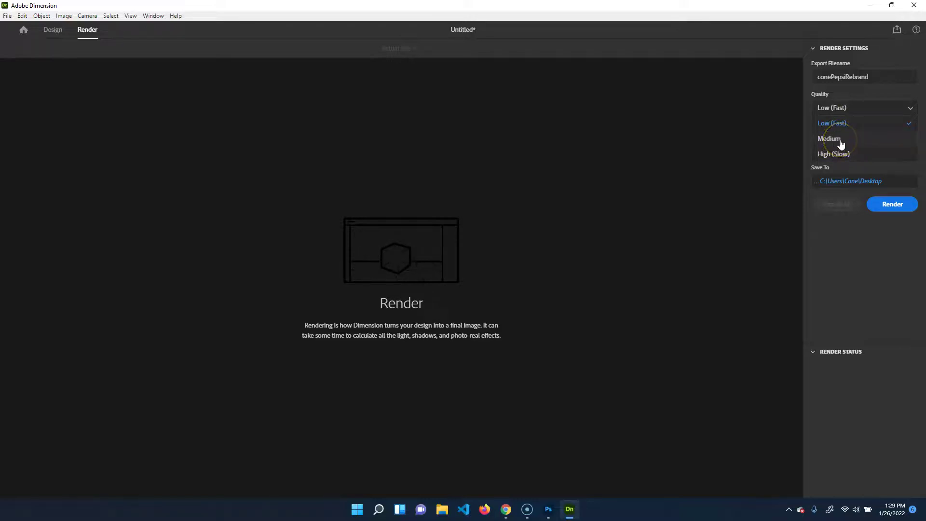
pyautogui.click(852, 140)
pyautogui.click(875, 126)
pyautogui.click(864, 154)
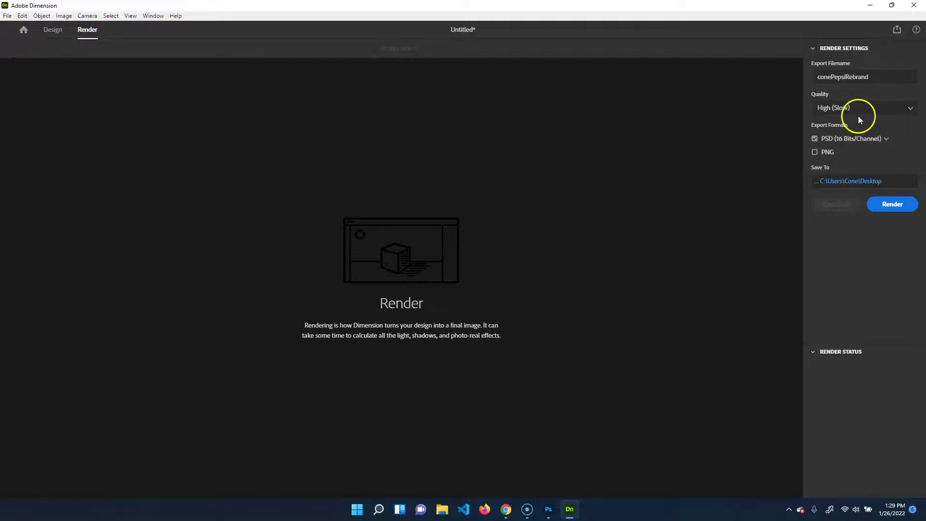
# - Add PNG to the export formats alongside PSD and render the scene, dismissing the learning tip
pyautogui.click(814, 153)
pyautogui.click(894, 205)
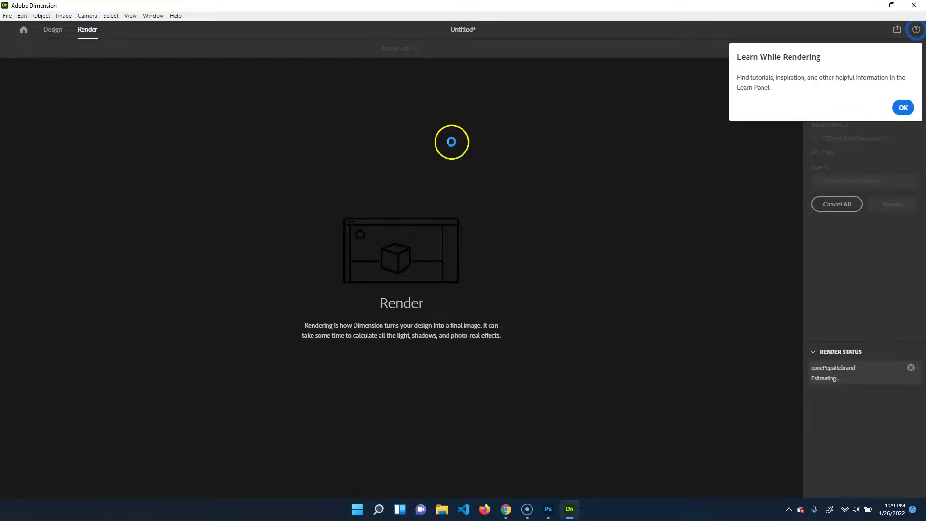
pyautogui.click(902, 108)
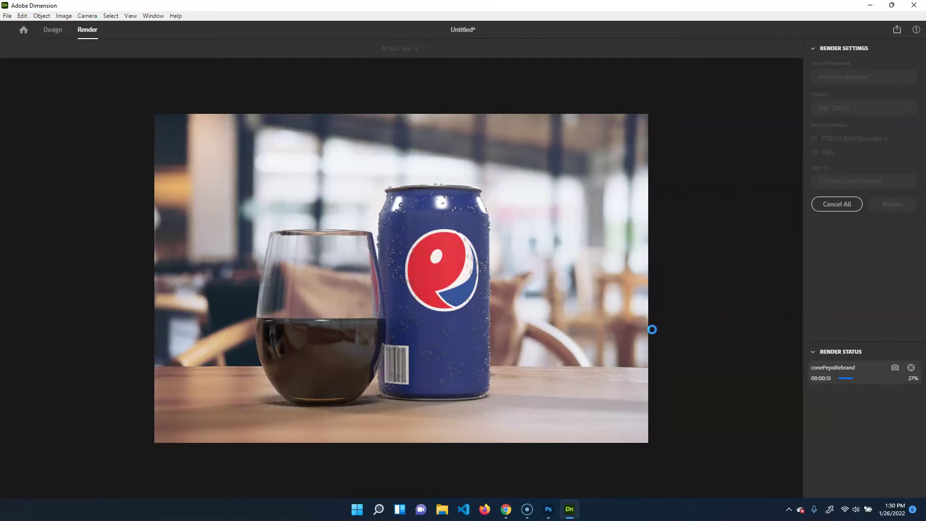
pyautogui.click(526, 508)
pyautogui.moveTo(527, 502)
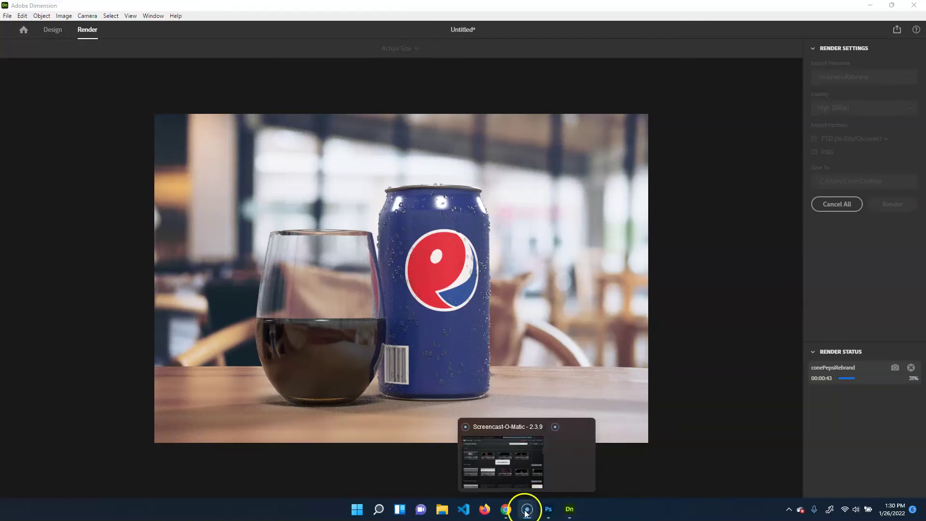